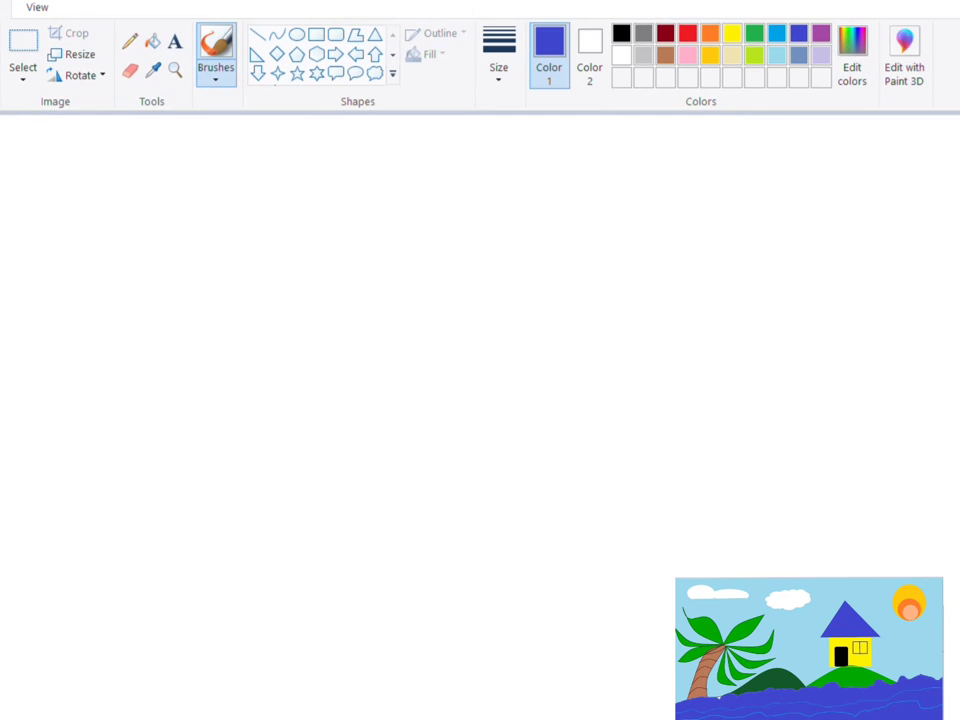
Step: Draw a wavy shoreline and fill the area below it dark blue, undoing a mistaken fill above
mouse_move(1, 619)
mouse_down()
mouse_move(159, 608)
mouse_move(172, 618)
mouse_move(309, 585)
mouse_move(425, 597)
mouse_move(593, 564)
mouse_move(609, 584)
mouse_move(697, 576)
mouse_move(731, 572)
mouse_move(769, 550)
mouse_move(831, 569)
mouse_move(867, 536)
mouse_move(897, 549)
mouse_move(947, 523)
mouse_up()
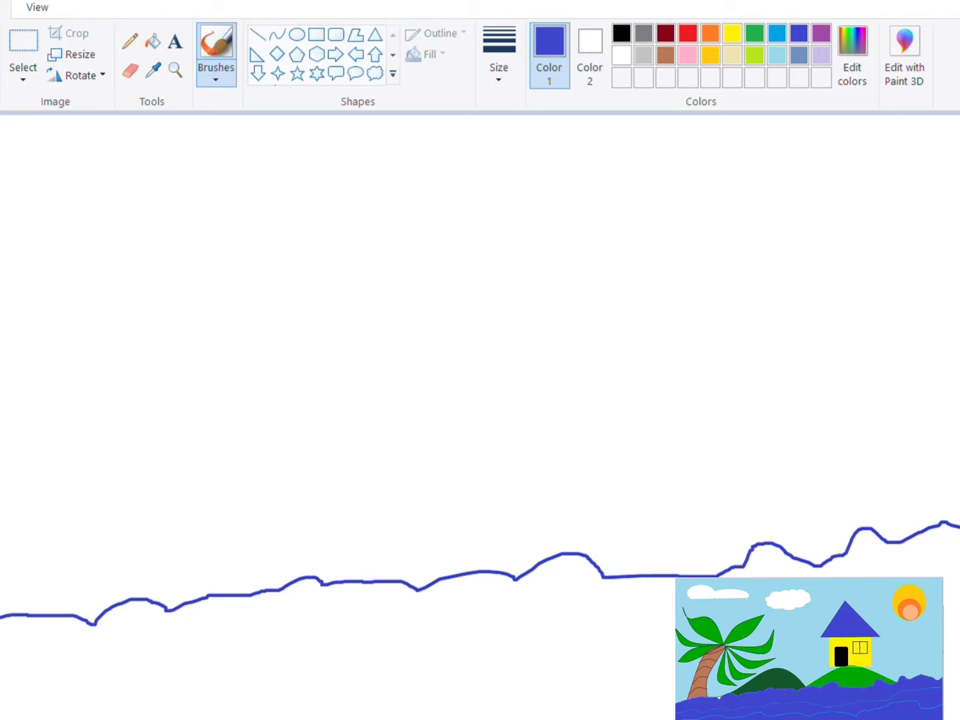
click(152, 41)
click(255, 703)
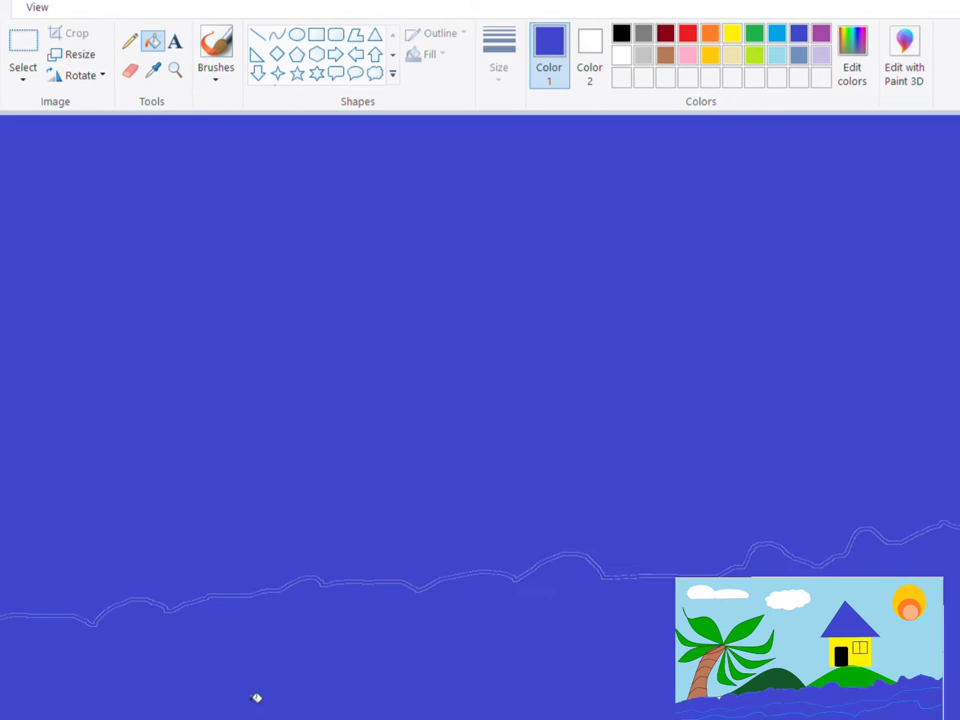
key(ctrl+z)
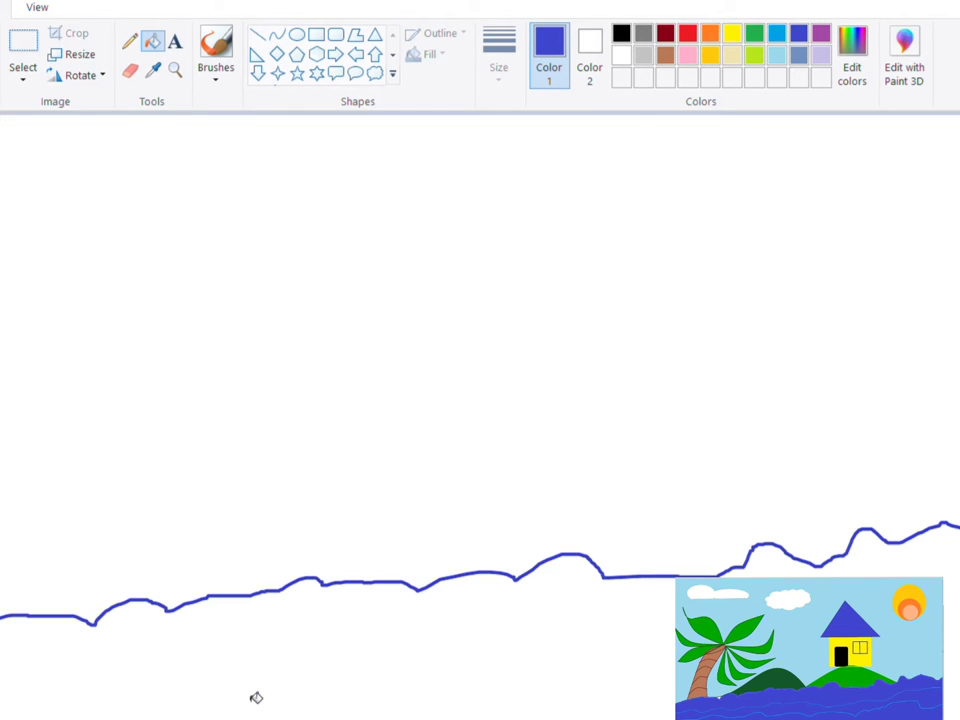
click(371, 651)
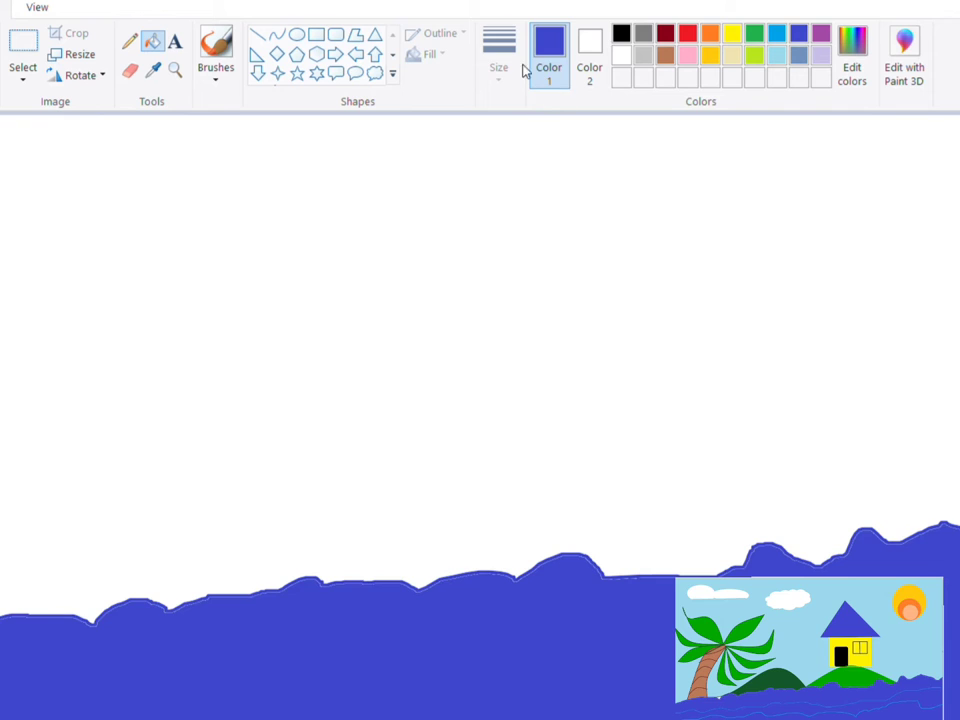
click(779, 38)
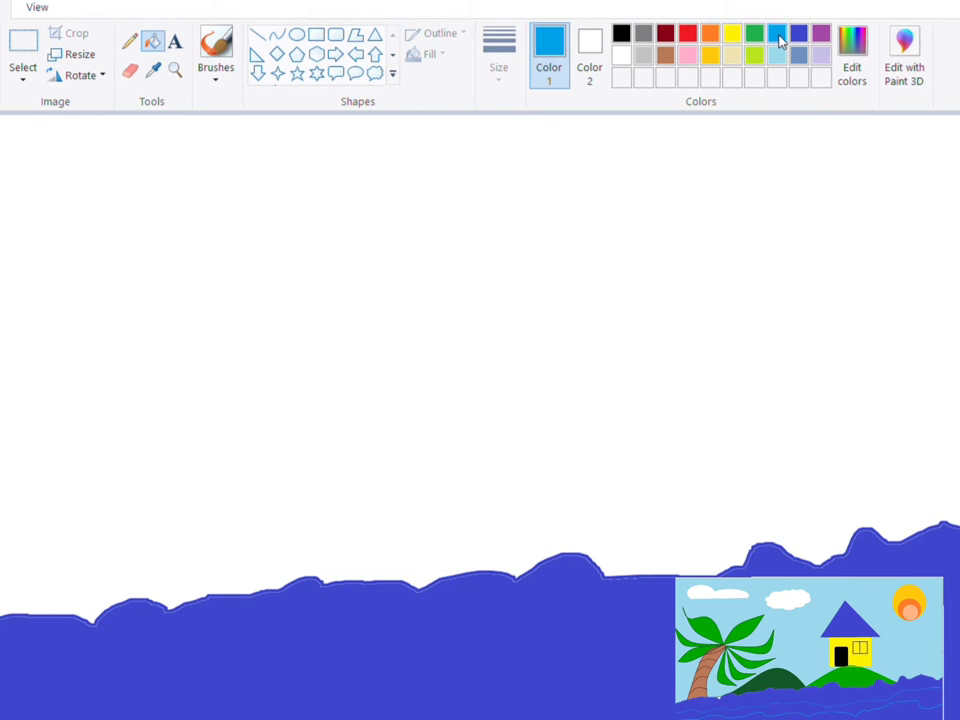
click(213, 37)
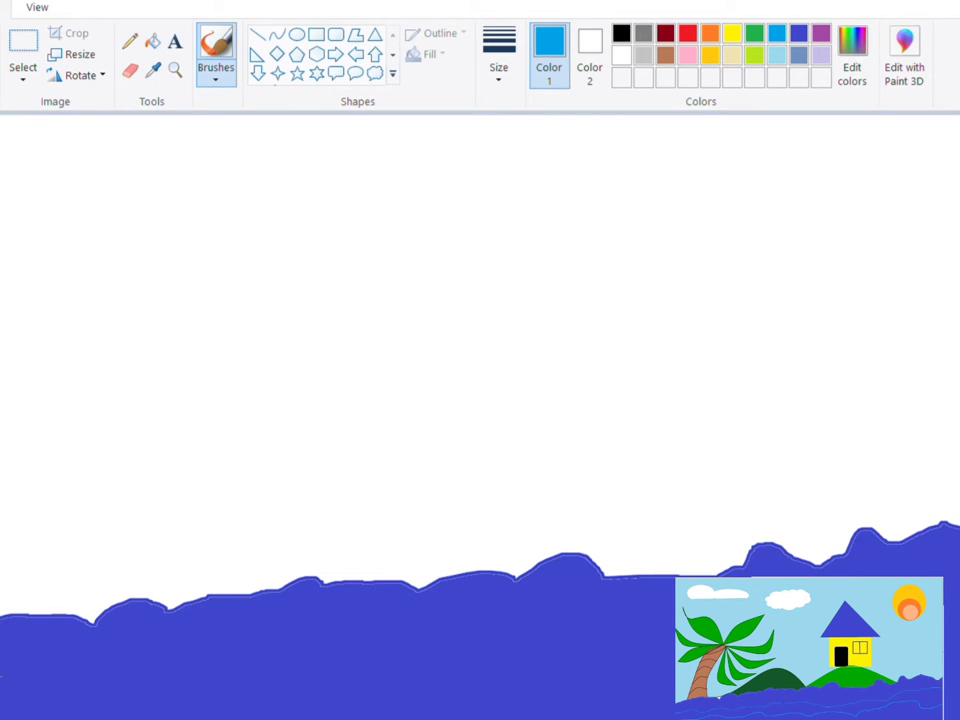
Step: Paint two light blue wave lines rippling across the dark blue sea
drag(2, 677, 101, 668)
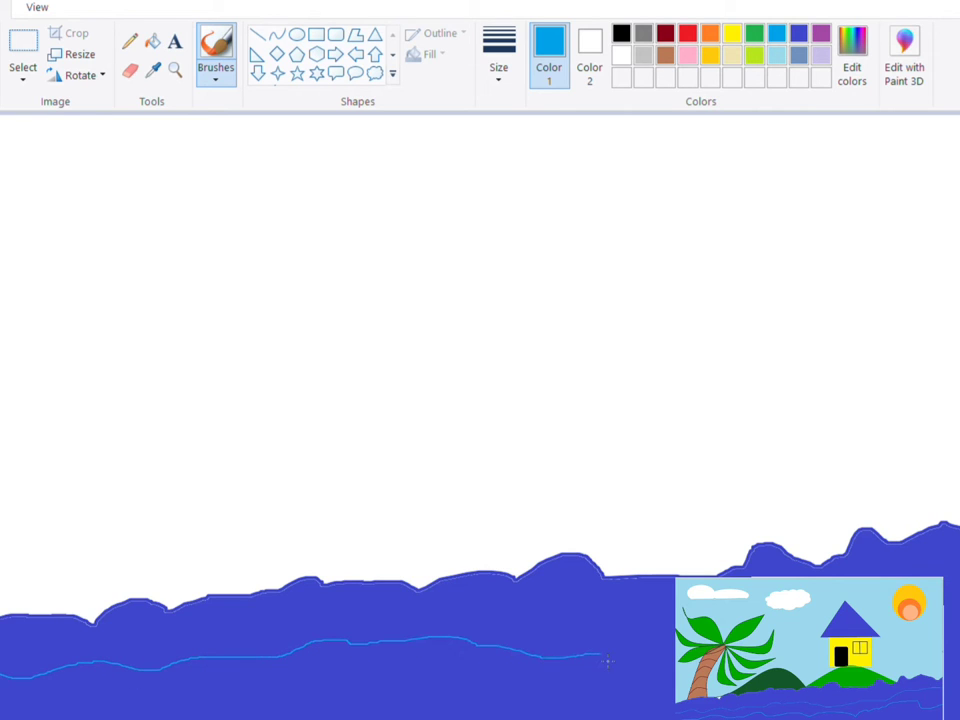
drag(607, 661, 958, 578)
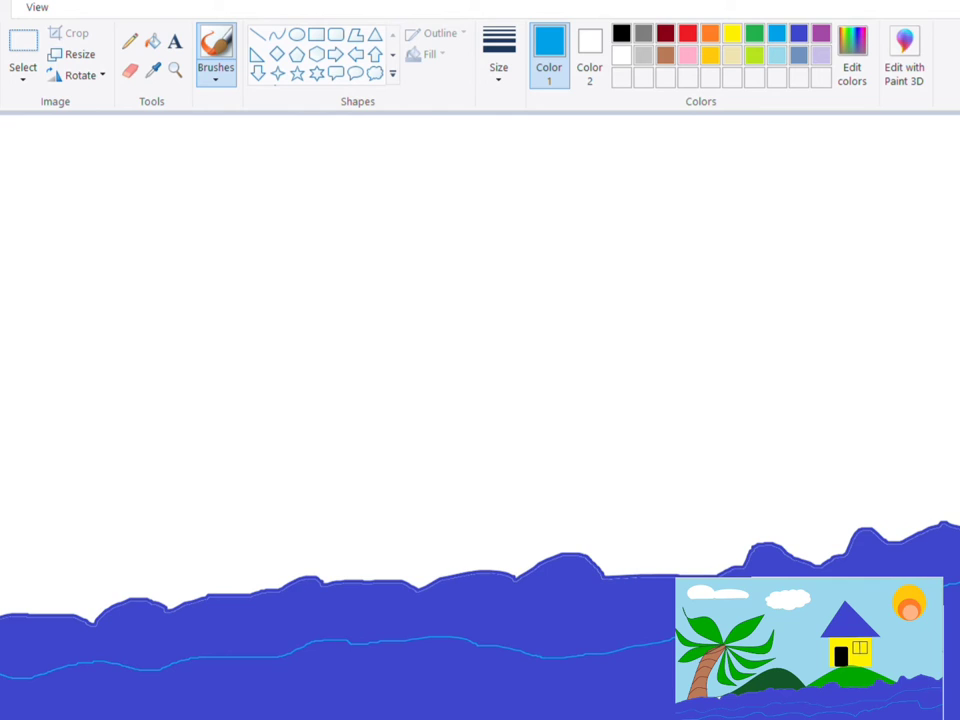
click(506, 60)
click(514, 182)
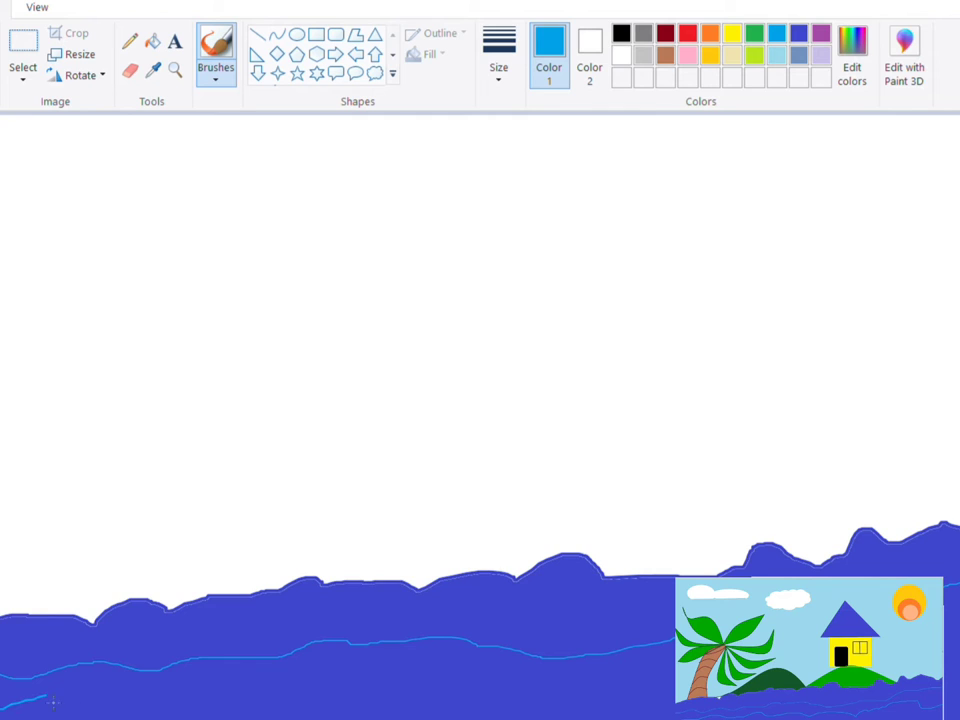
mouse_move(193, 705)
mouse_down()
mouse_move(258, 688)
mouse_move(293, 699)
mouse_move(440, 692)
mouse_move(475, 702)
mouse_move(569, 687)
mouse_move(658, 697)
mouse_up()
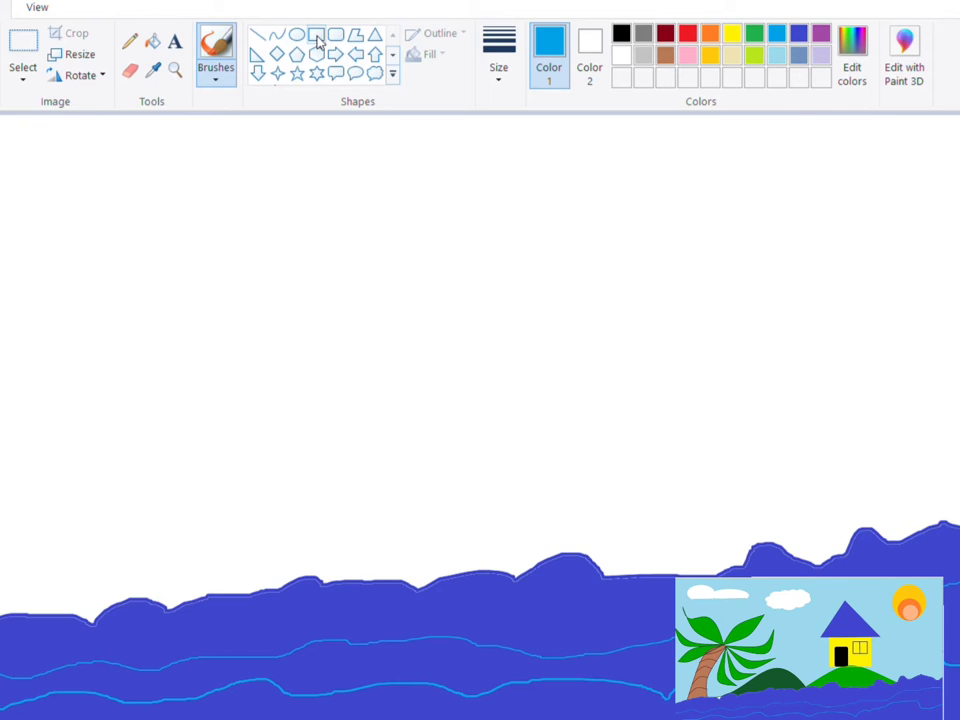
click(277, 35)
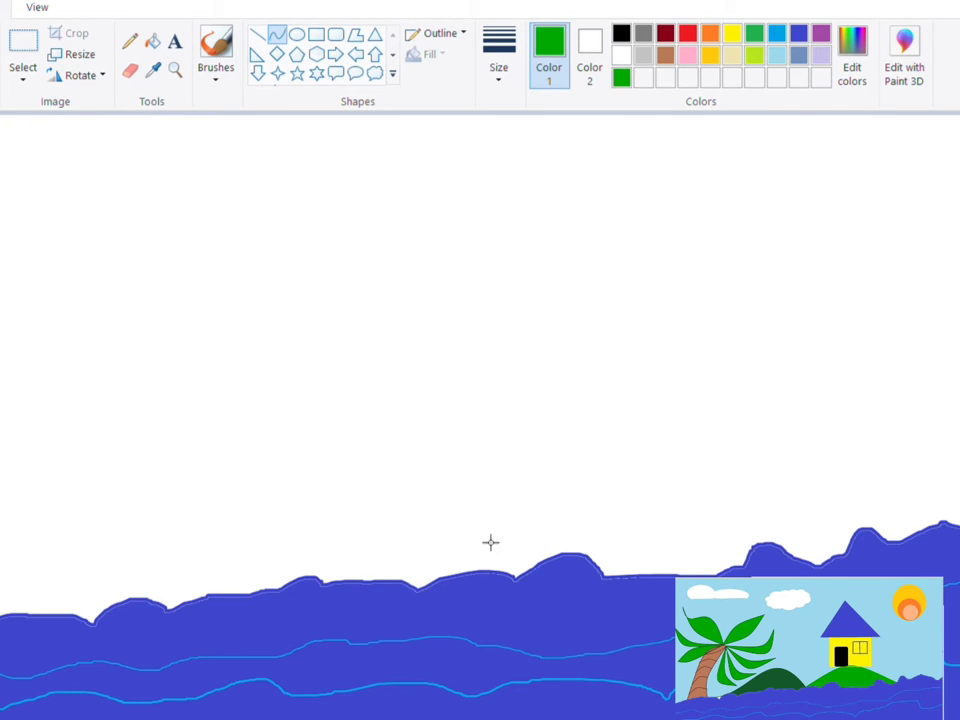
Step: Draw an arched green curve centre-right and fill it as a bright green hill
drag(429, 592, 811, 565)
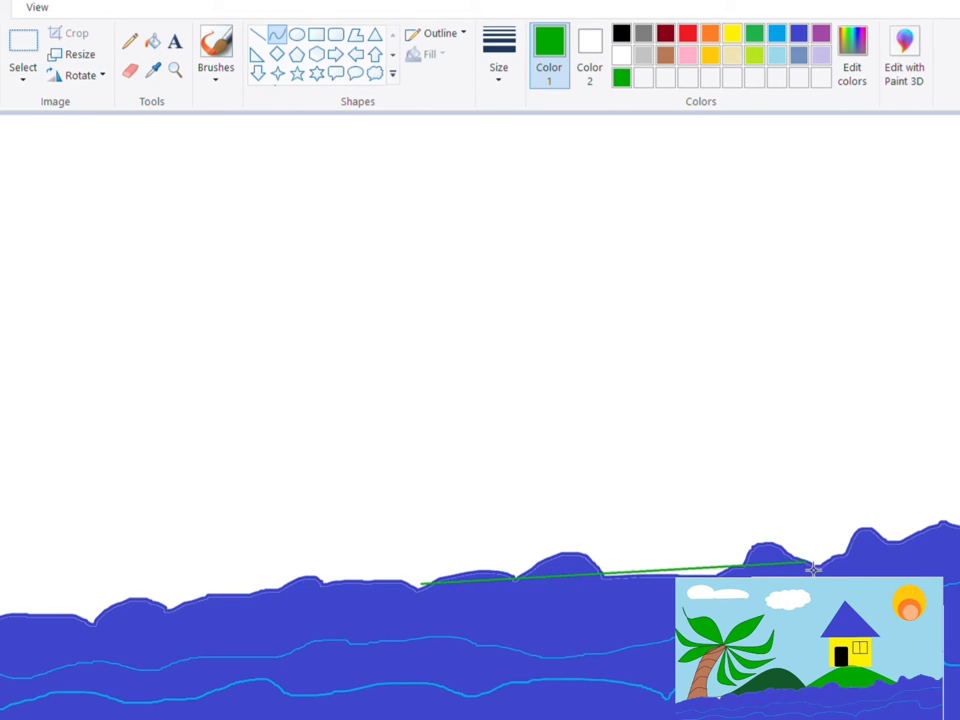
drag(596, 576, 615, 452)
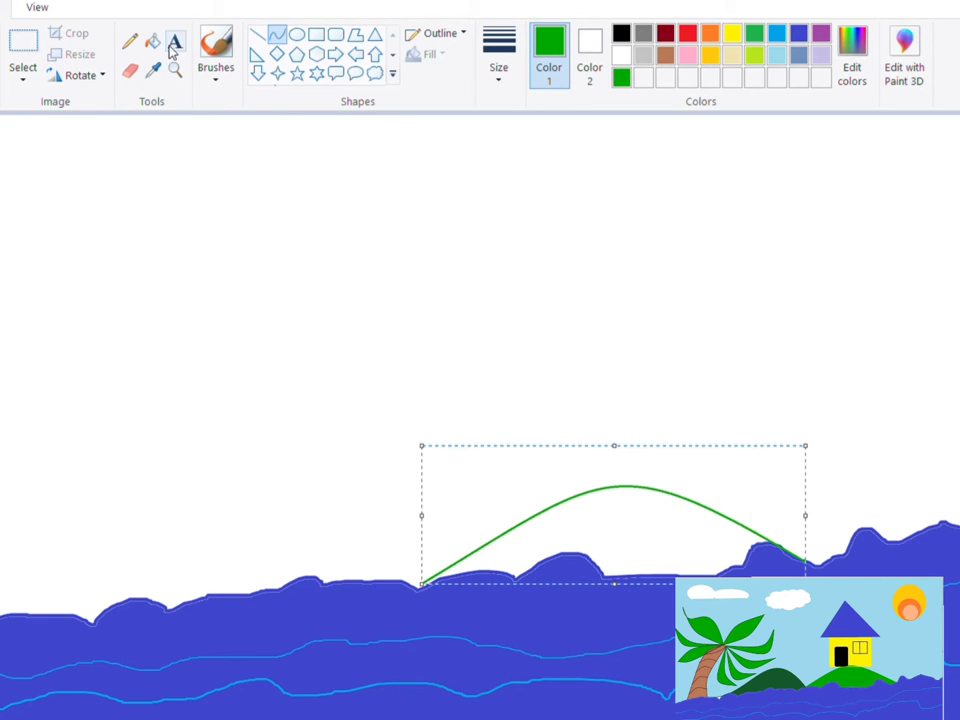
click(151, 44)
click(622, 522)
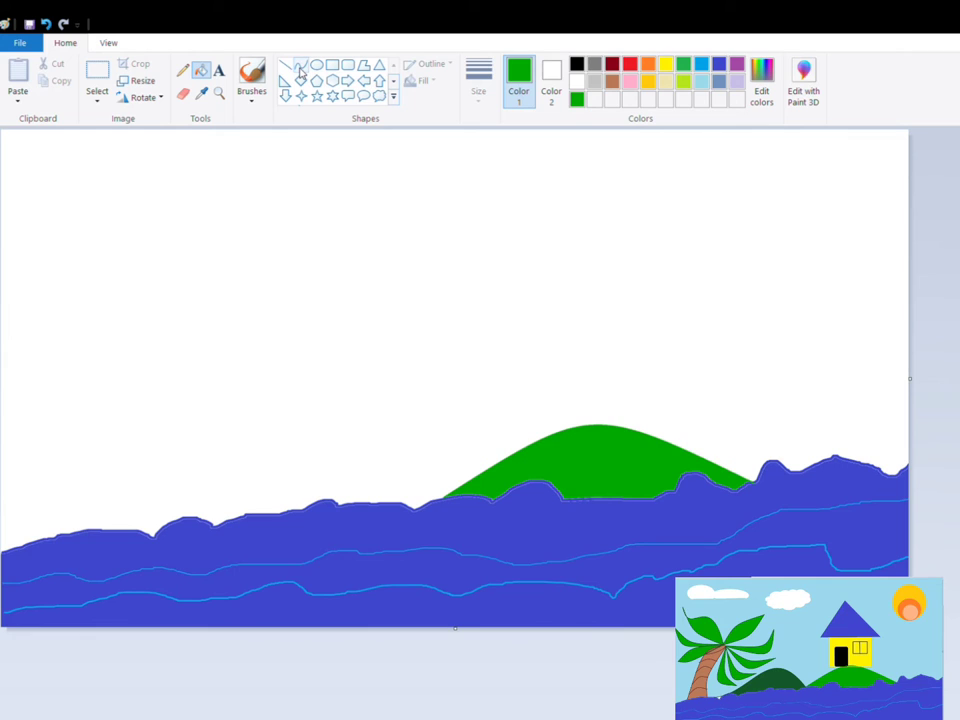
Step: Draw a dark green arch to its left and fill it as a second hill
click(300, 68)
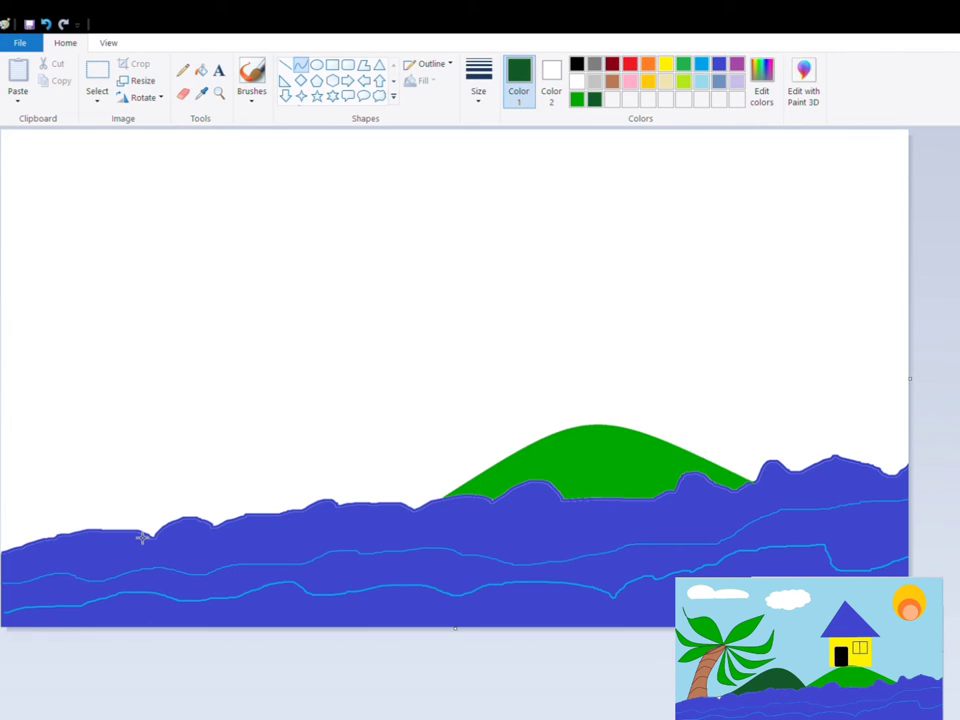
drag(137, 531, 450, 504)
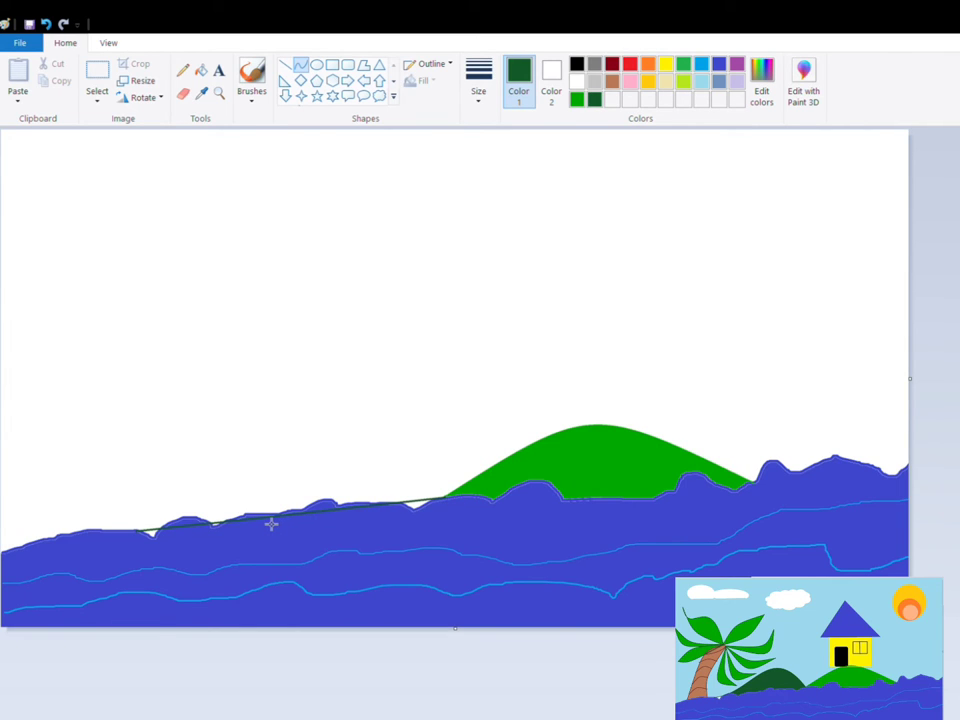
drag(271, 523, 332, 347)
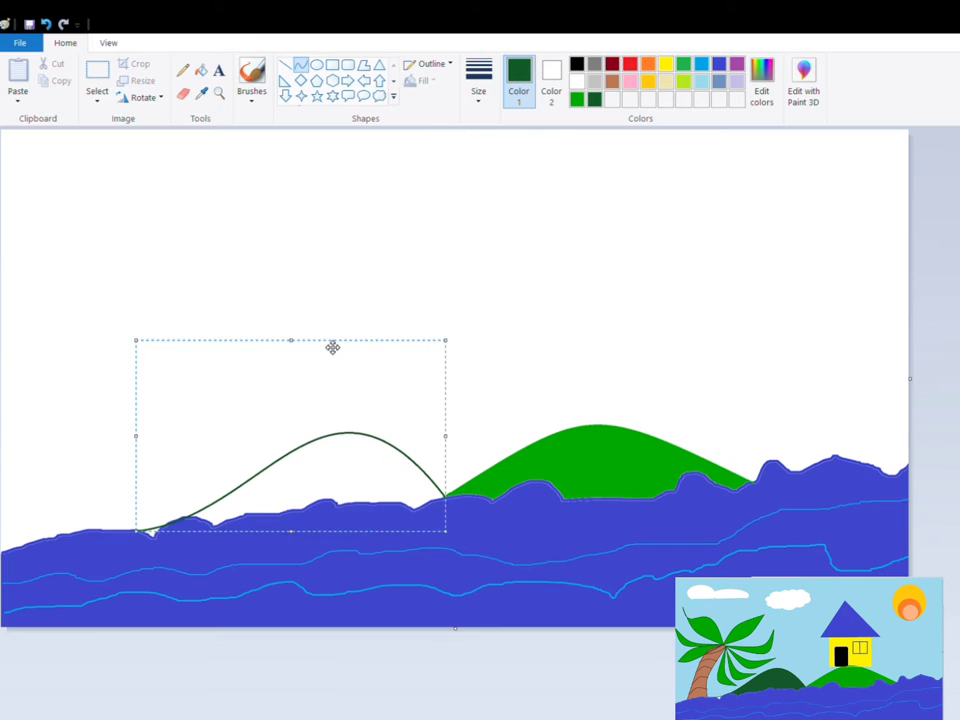
click(201, 70)
click(350, 472)
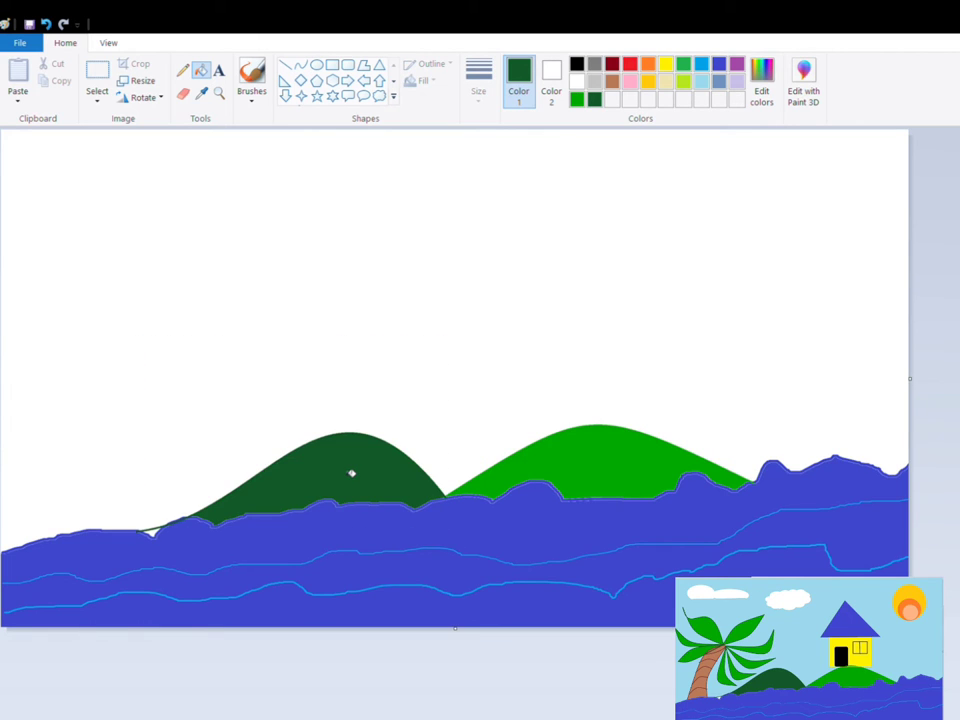
Step: Draw a rectangle on the bright green hilltop and fill it solid yellow
click(331, 65)
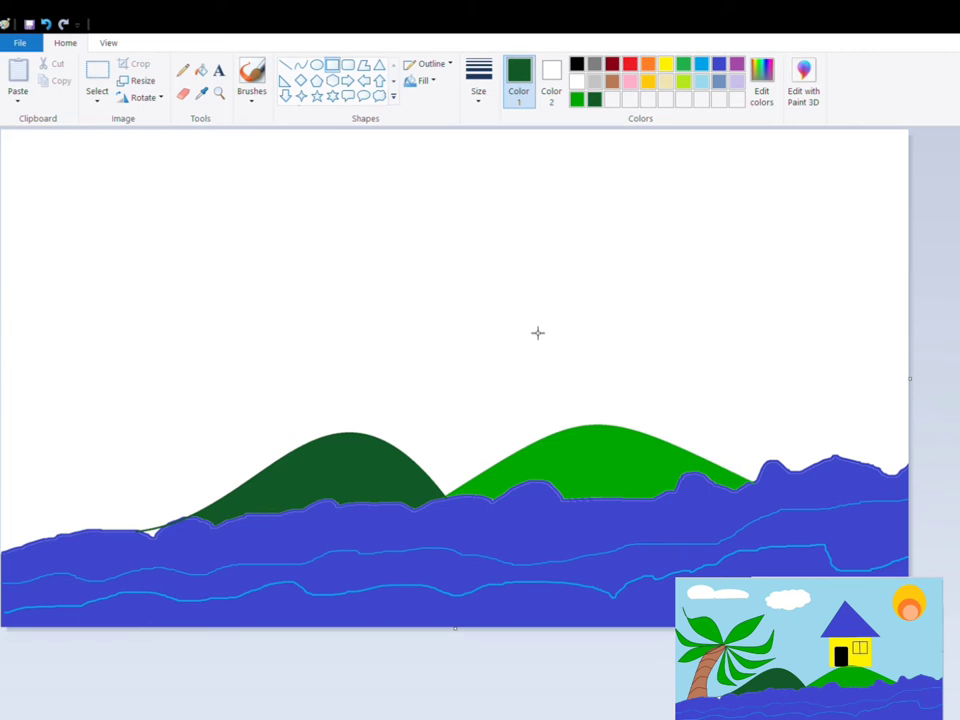
mouse_move(532, 327)
mouse_down()
mouse_move(545, 387)
mouse_move(621, 444)
mouse_move(679, 431)
mouse_up()
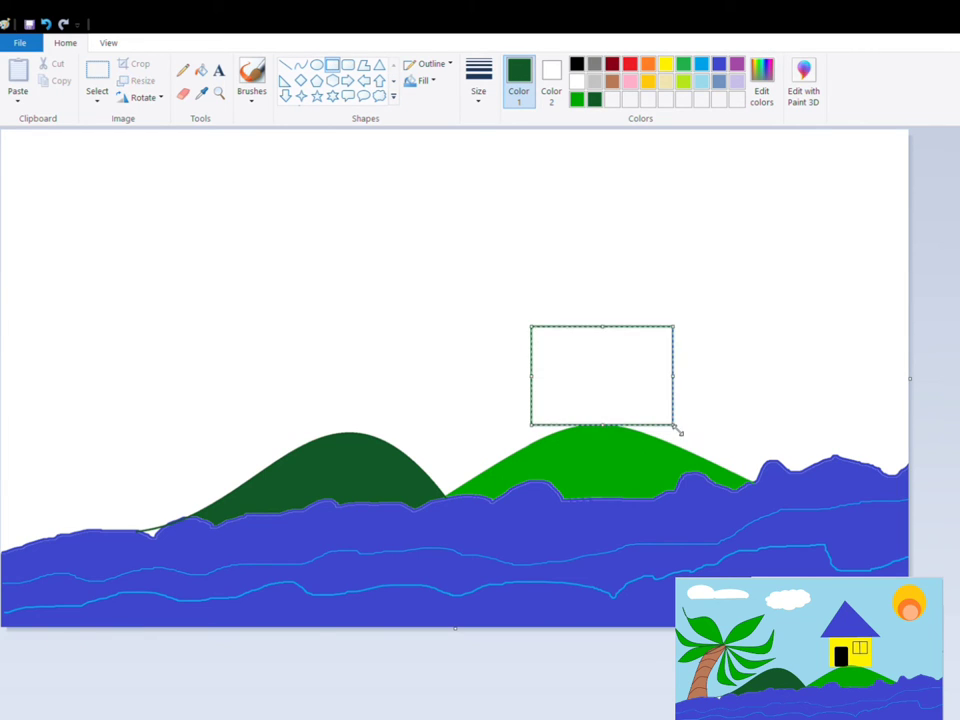
drag(632, 386, 624, 388)
click(665, 63)
click(201, 70)
click(615, 365)
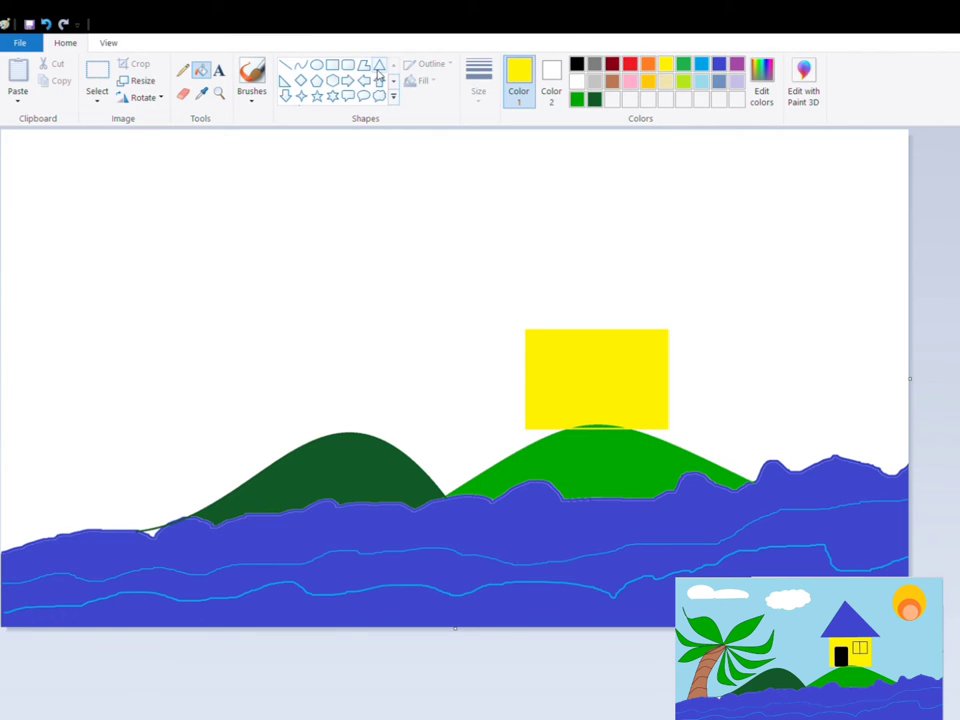
click(285, 64)
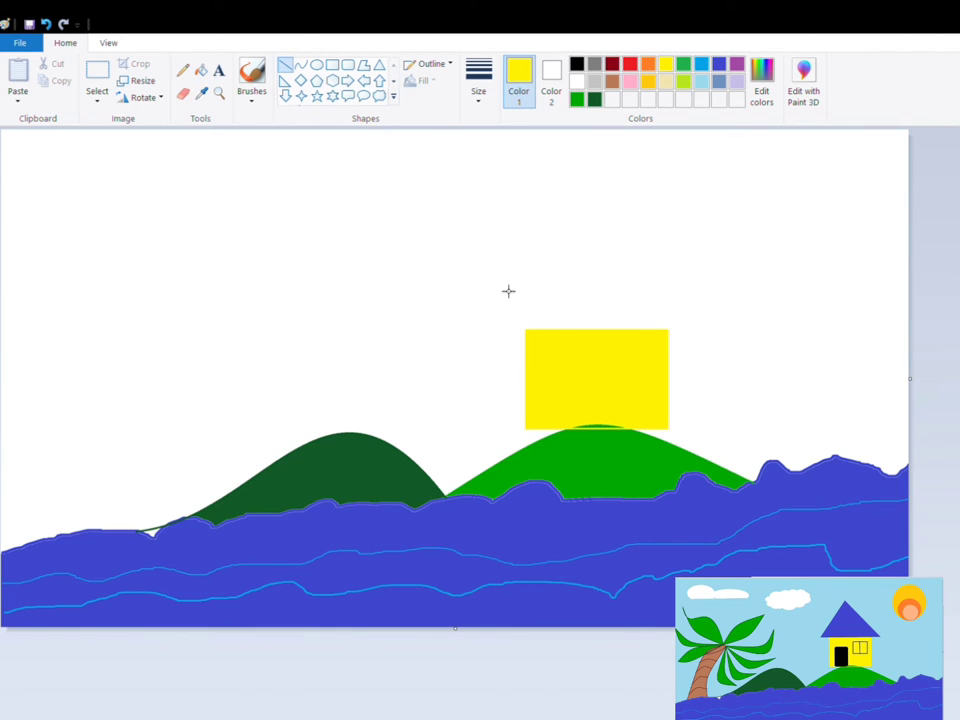
click(717, 66)
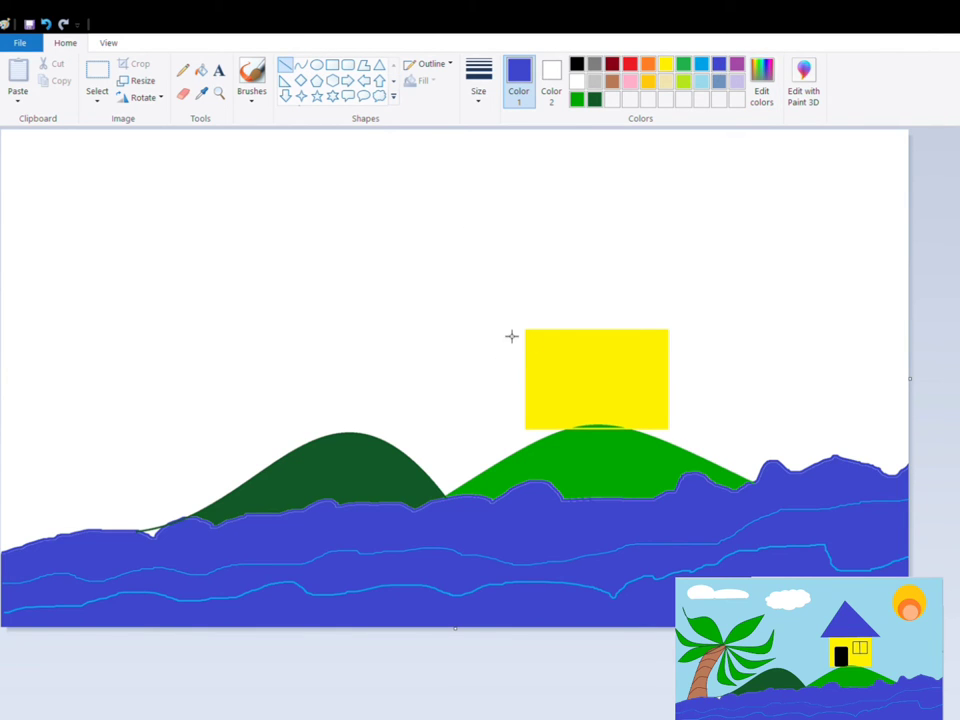
Step: Draw a blue triangle of three lines above the yellow wall and fill it blue
mouse_move(506, 330)
mouse_down()
mouse_move(534, 339)
mouse_move(705, 328)
mouse_up()
drag(612, 330, 612, 334)
drag(497, 328, 579, 205)
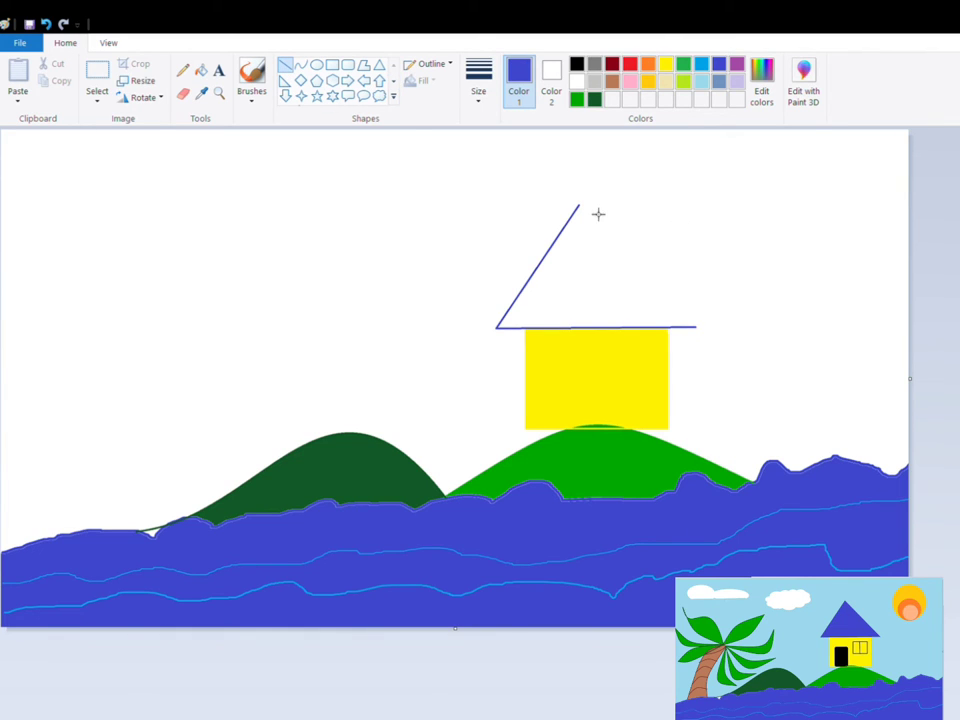
drag(585, 212, 706, 335)
click(201, 70)
click(578, 254)
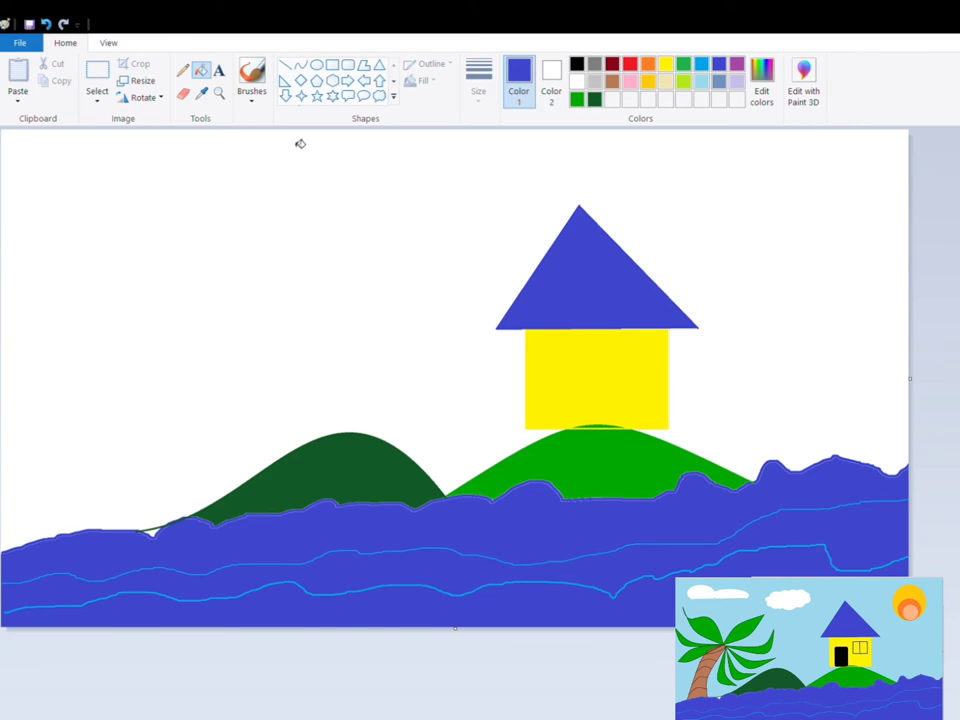
Step: Add a solid black rounded-rectangle door to the yellow wall
click(345, 66)
drag(543, 361, 588, 428)
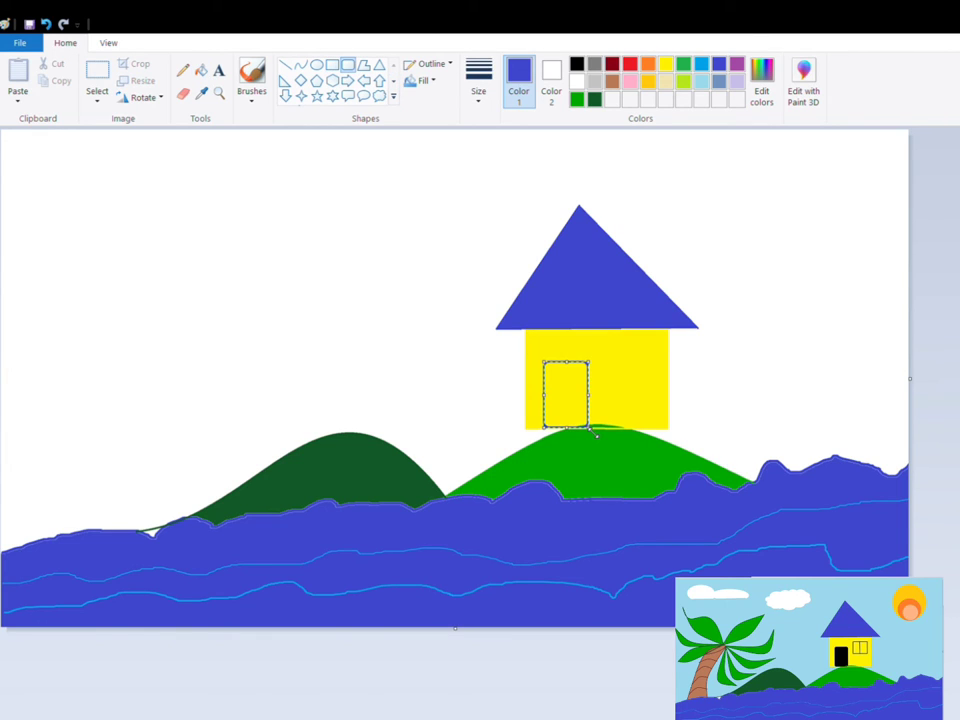
click(577, 65)
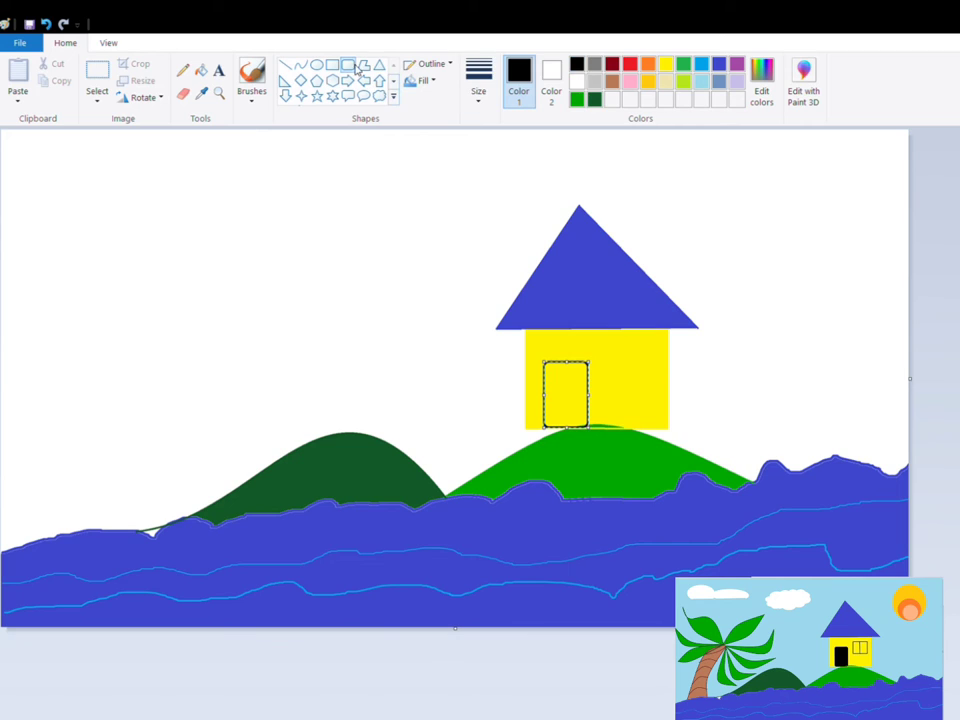
click(201, 71)
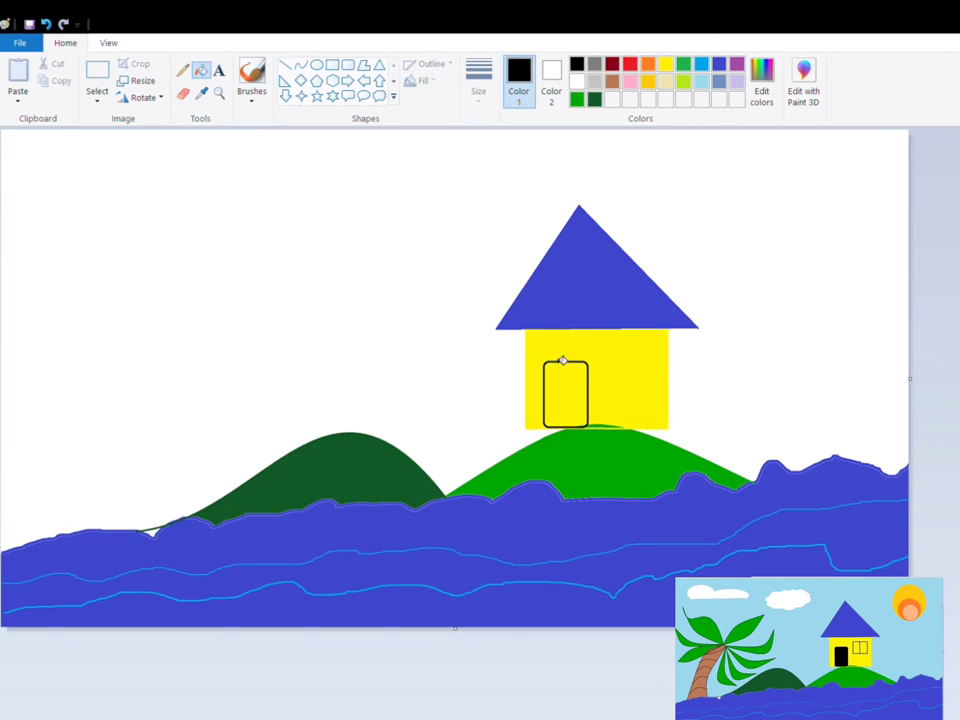
click(572, 388)
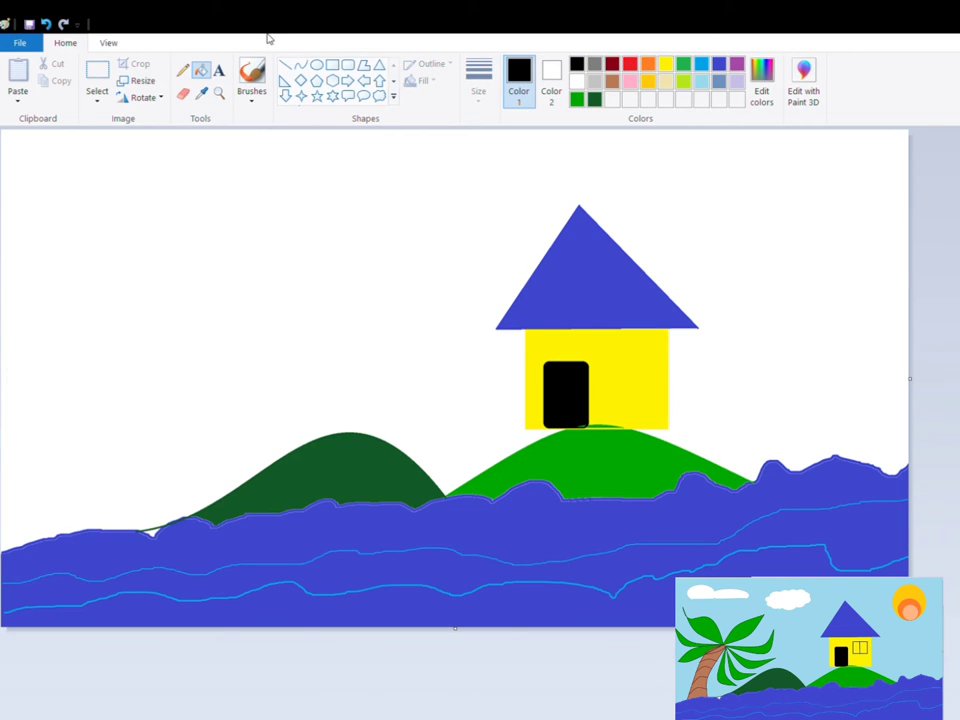
Step: Draw a two-pane window on the house and a straight line rising from the left shore
click(332, 64)
drag(605, 343, 654, 384)
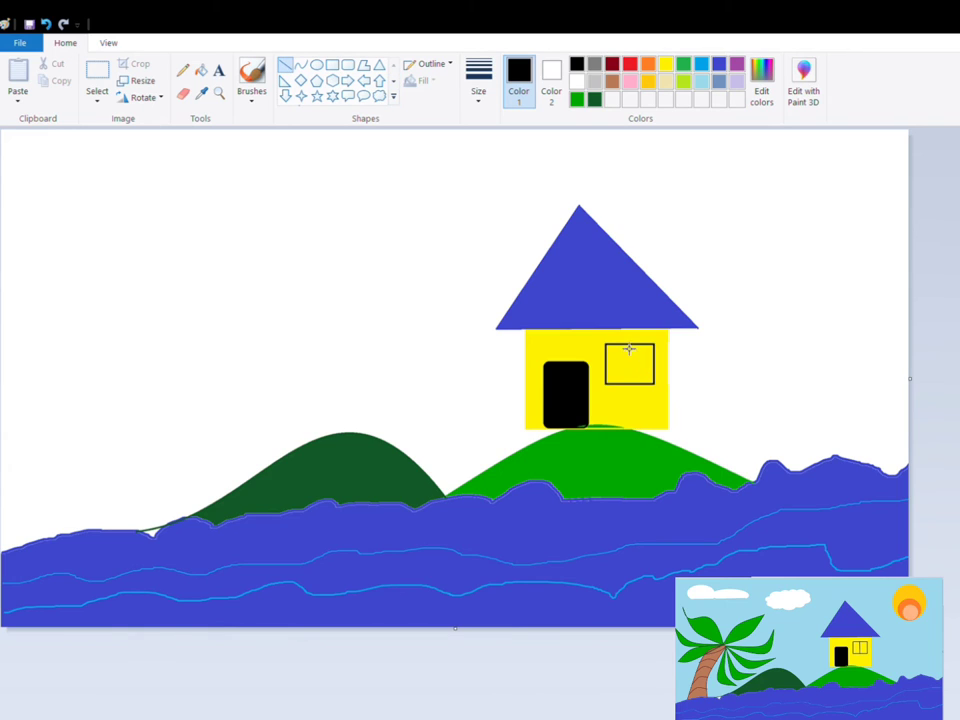
drag(628, 344, 628, 383)
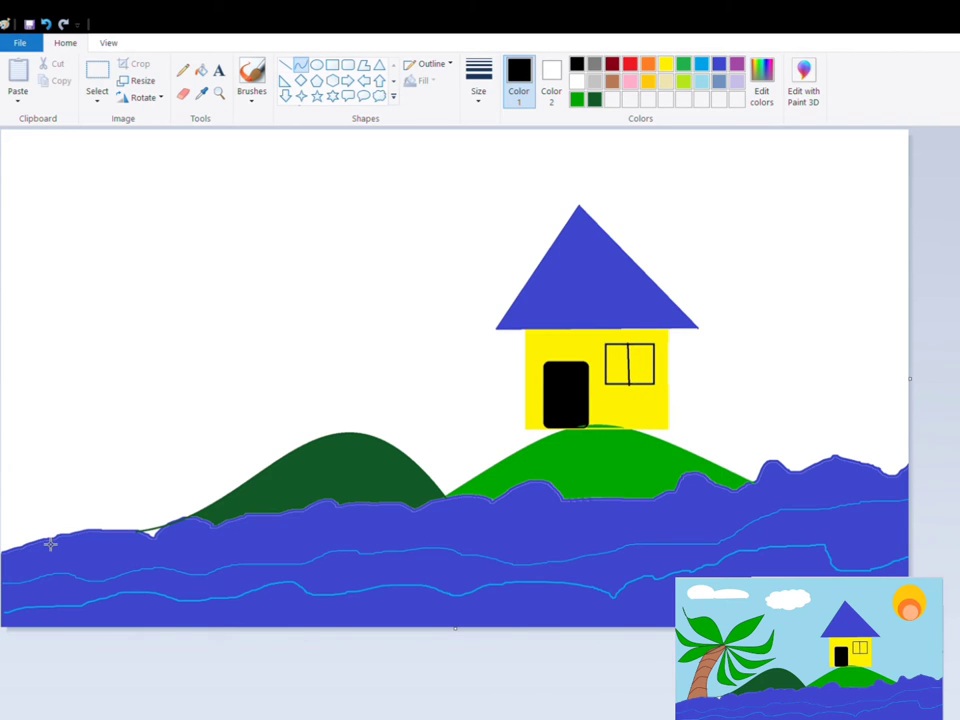
drag(44, 538, 179, 357)
Step: Recolour the line dark brown and curve two lines into the trunk's left and right edges
click(612, 63)
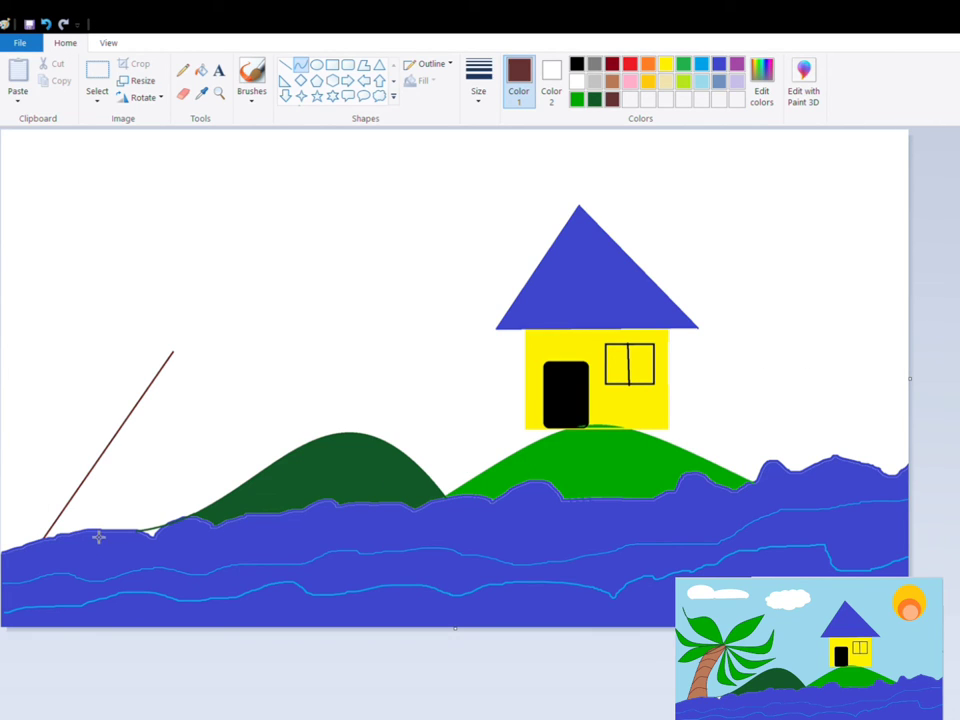
drag(100, 474, 103, 378)
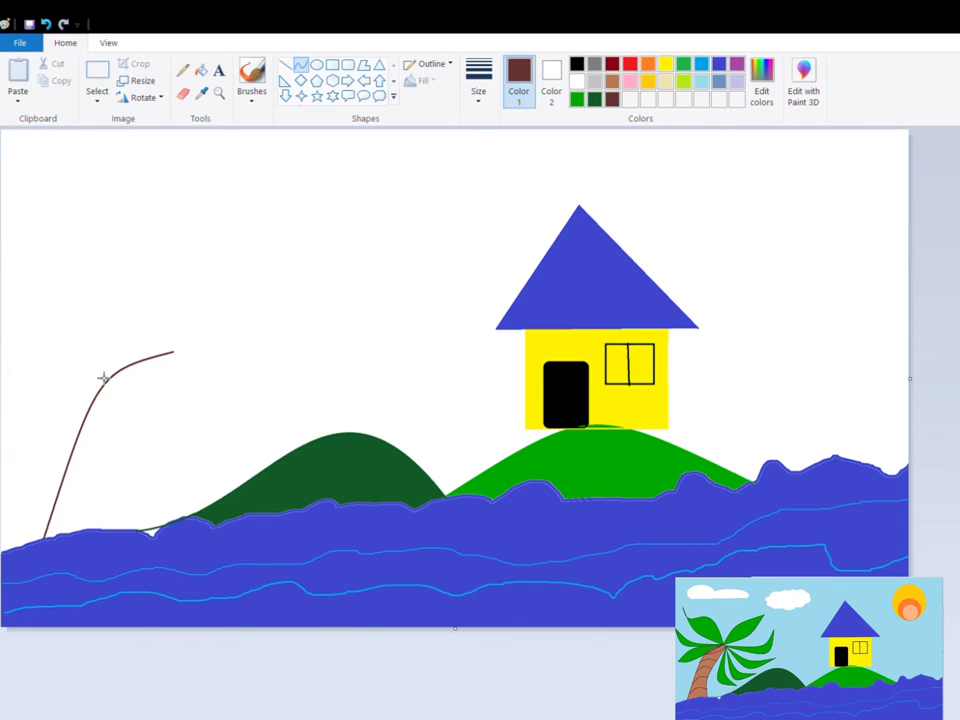
click(300, 72)
drag(120, 534, 107, 480)
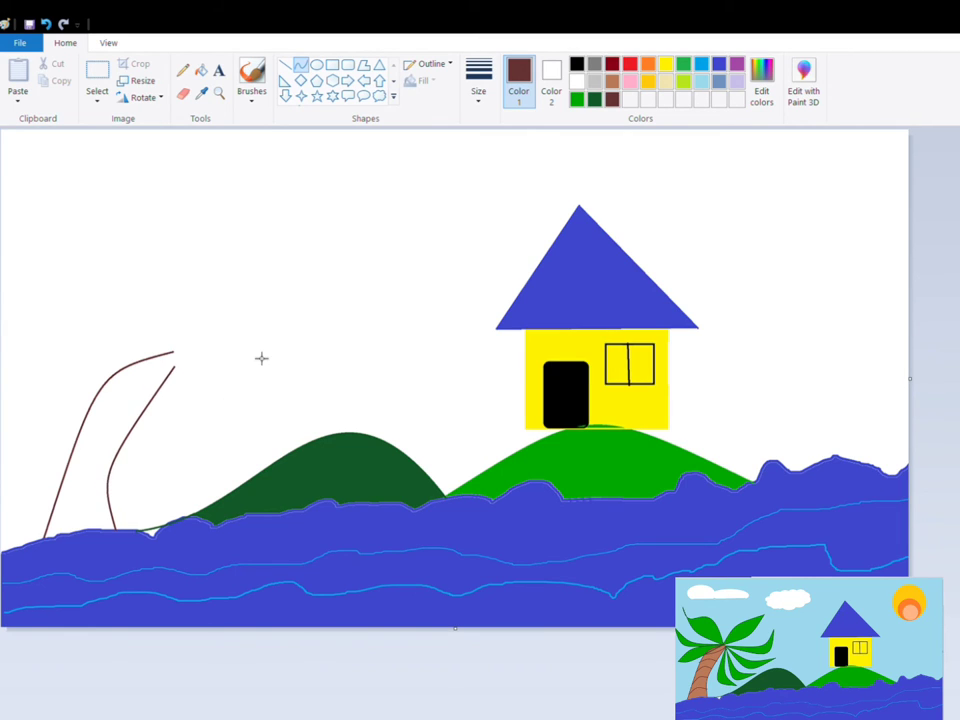
drag(287, 276, 182, 366)
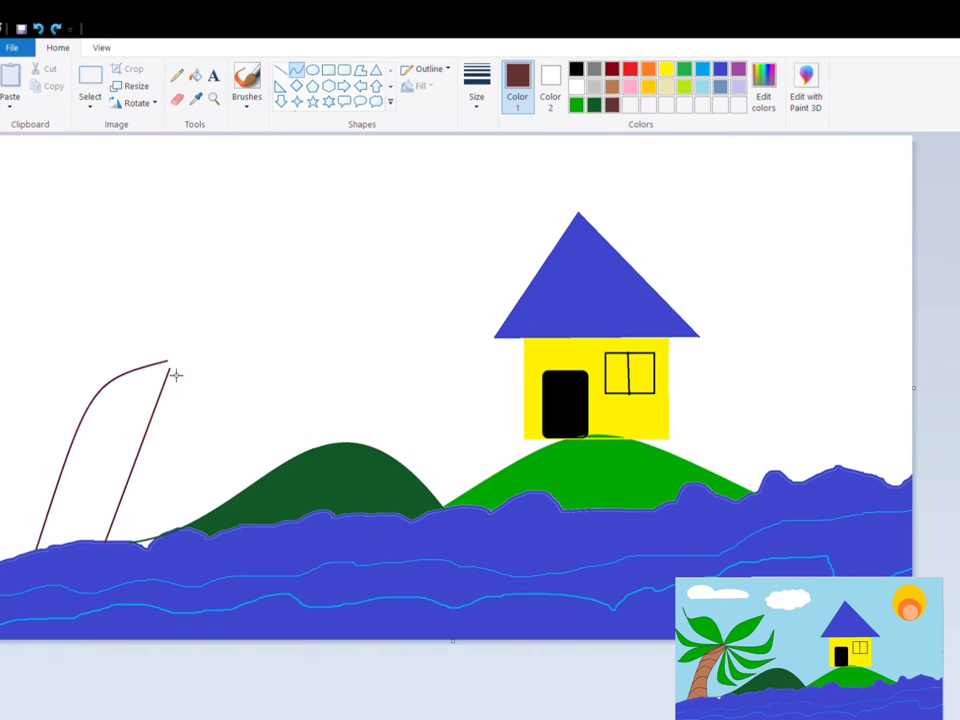
drag(131, 497, 104, 481)
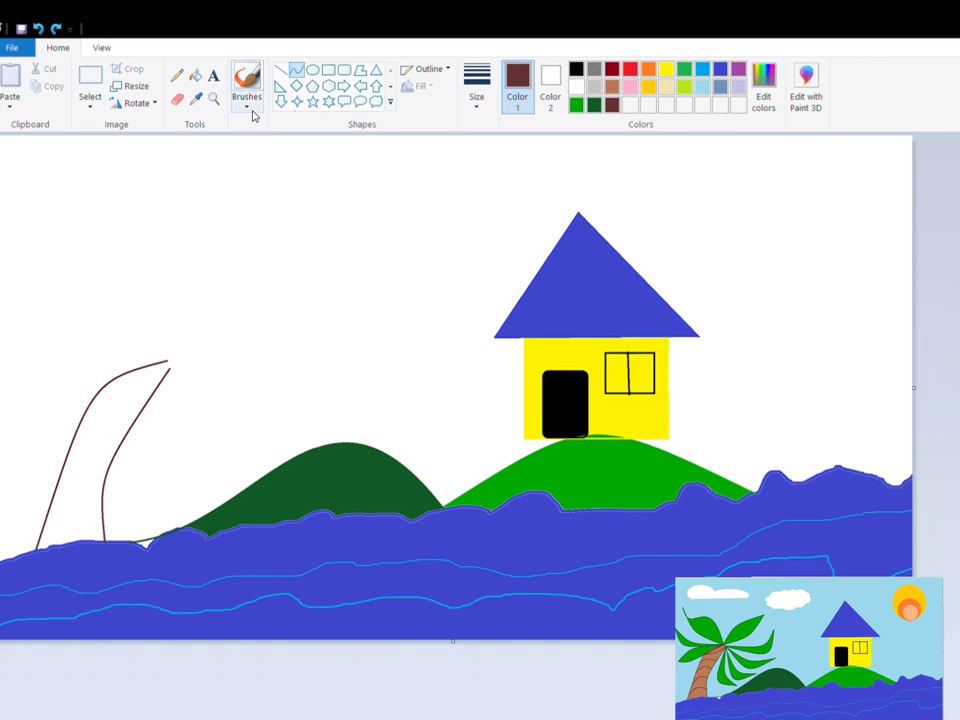
Step: Add a curved band across the trunk near its base
click(297, 78)
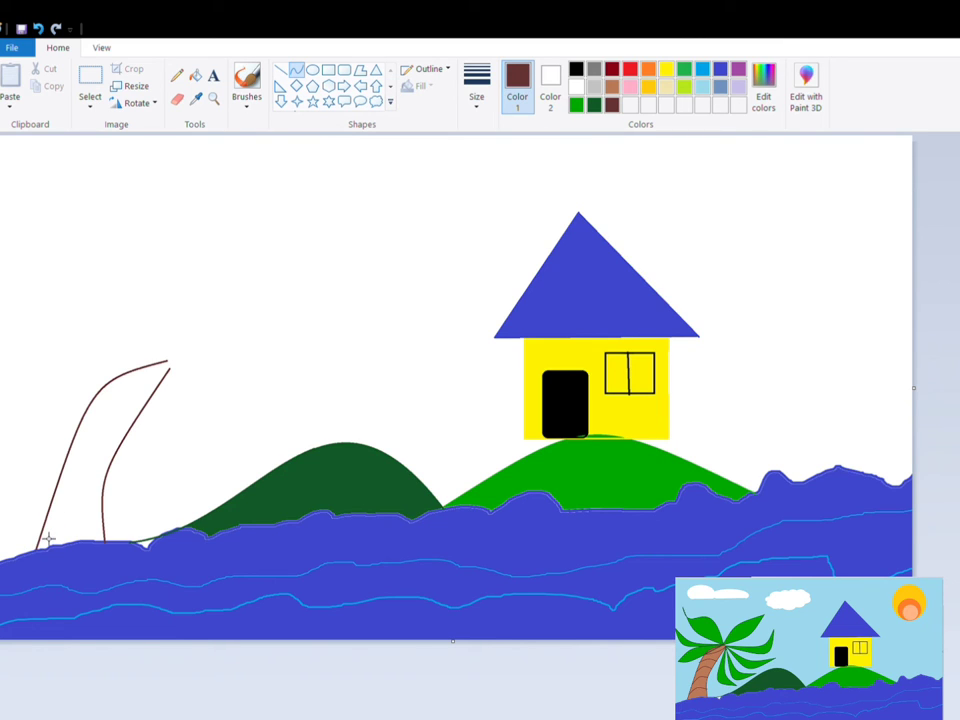
drag(47, 538, 111, 519)
drag(70, 511, 72, 505)
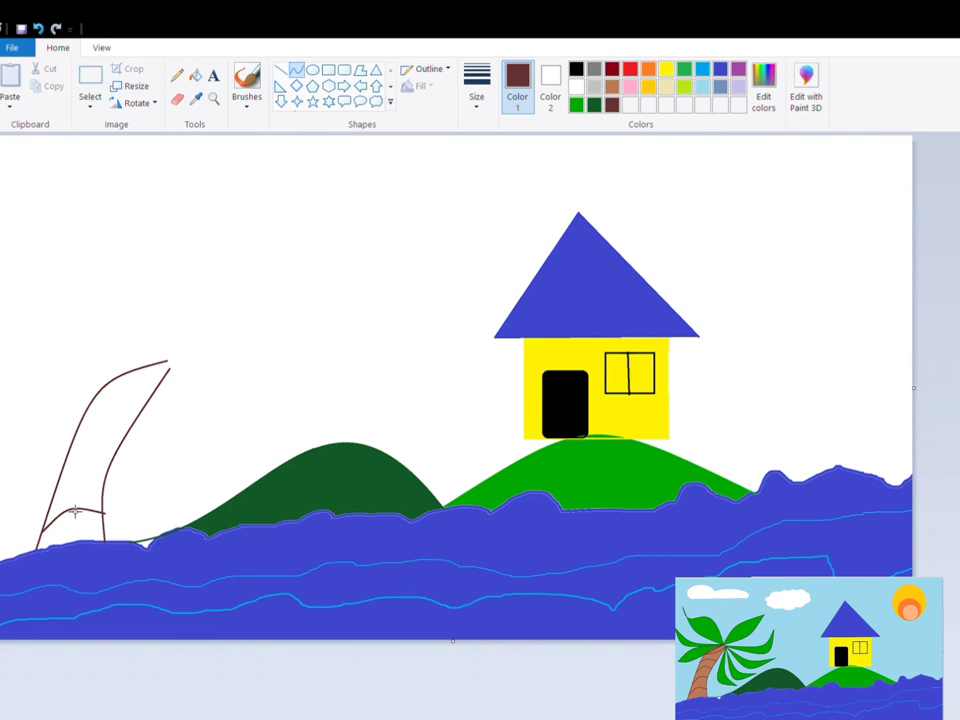
Step: Fill each trunk section light brown, working from the base upward
click(297, 68)
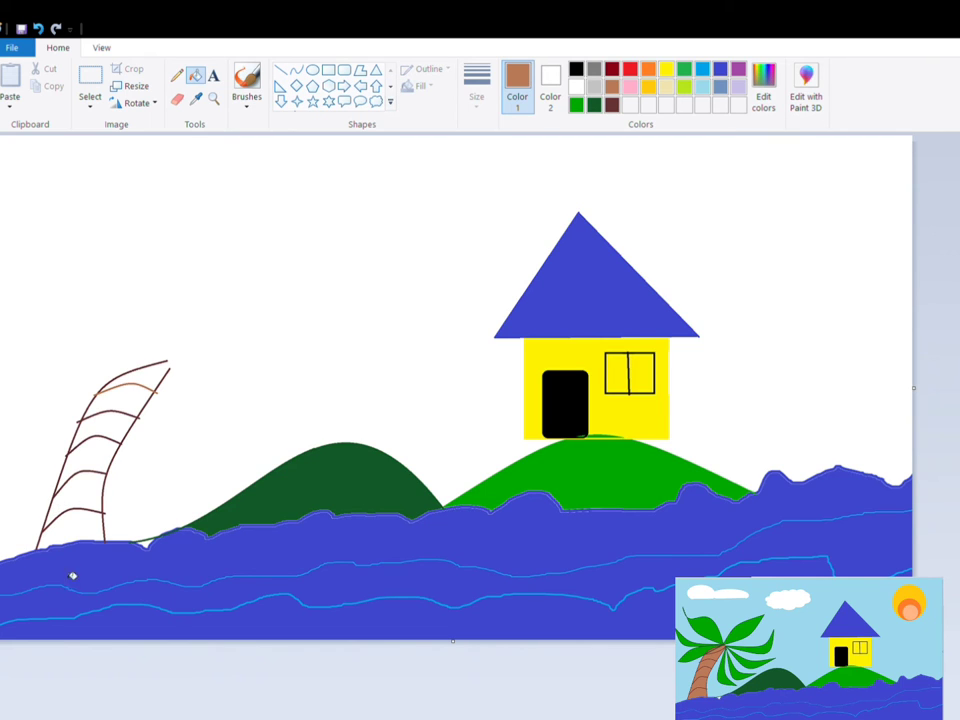
click(93, 534)
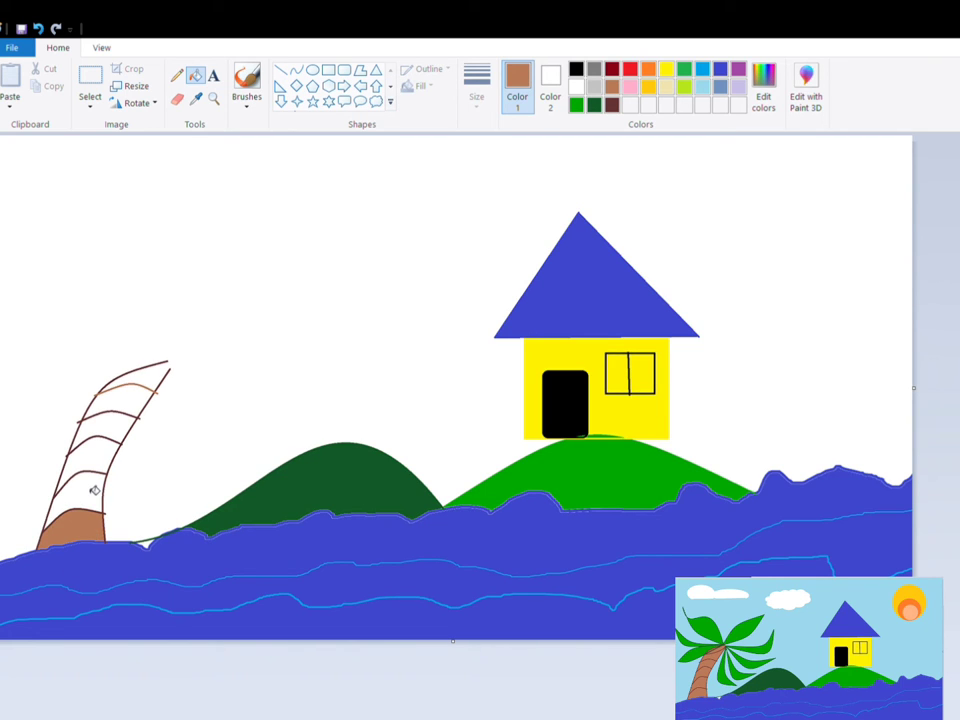
click(94, 488)
click(106, 458)
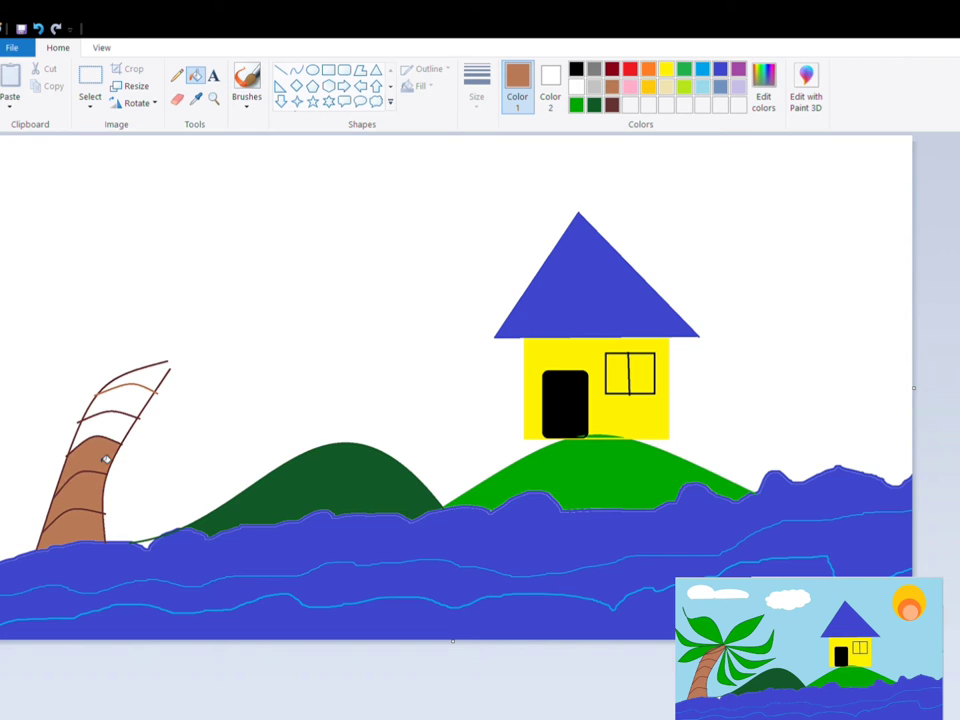
click(124, 424)
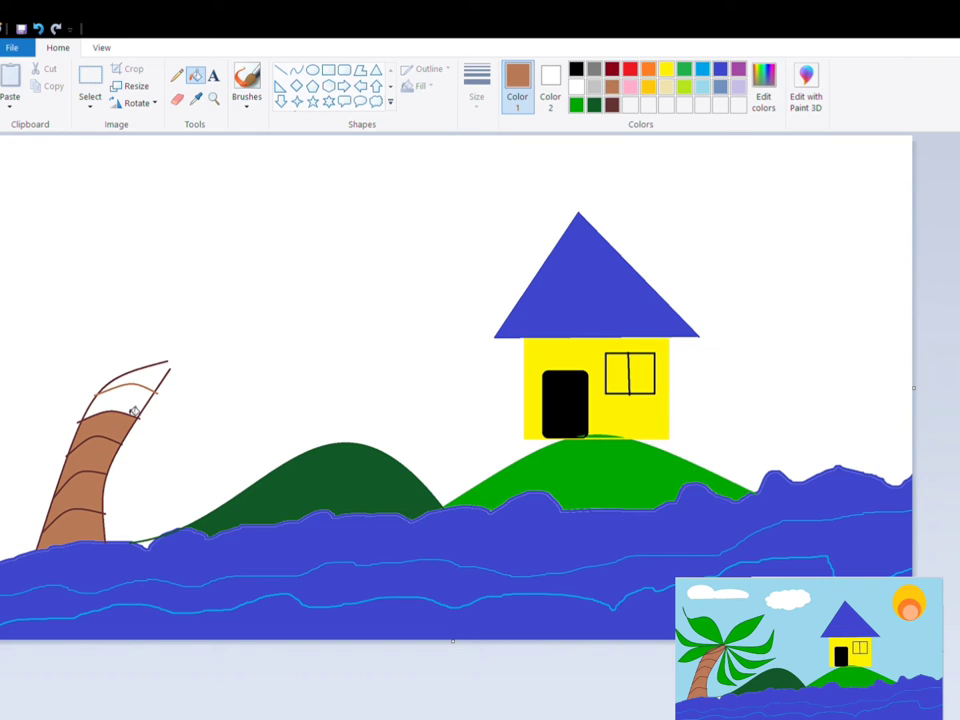
click(136, 406)
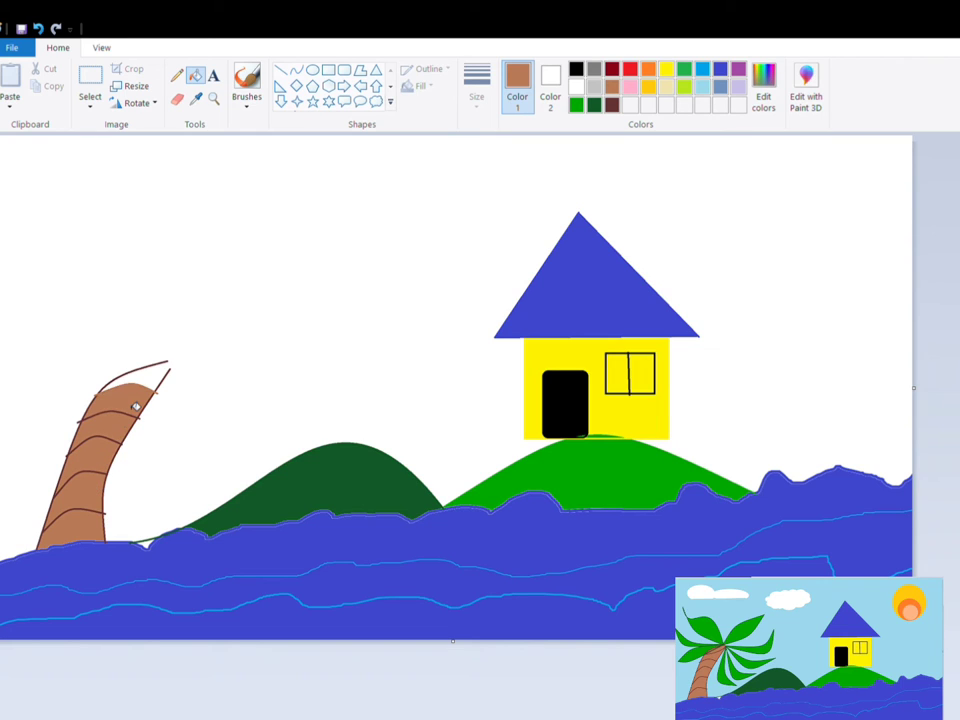
Step: Fill the open top of the trunk brown
click(177, 78)
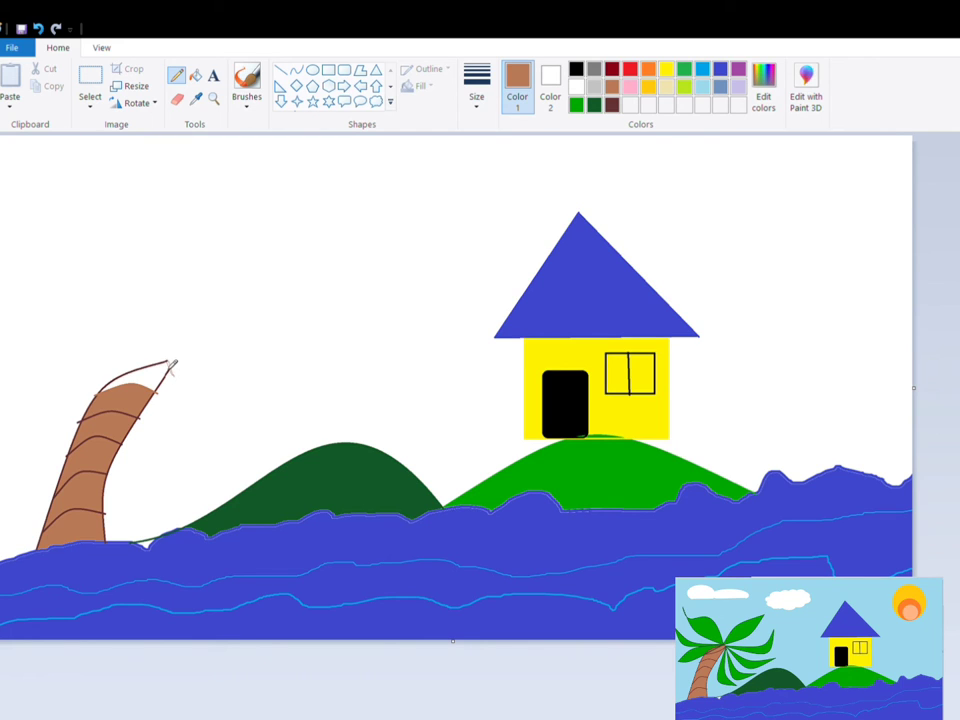
click(195, 75)
click(148, 377)
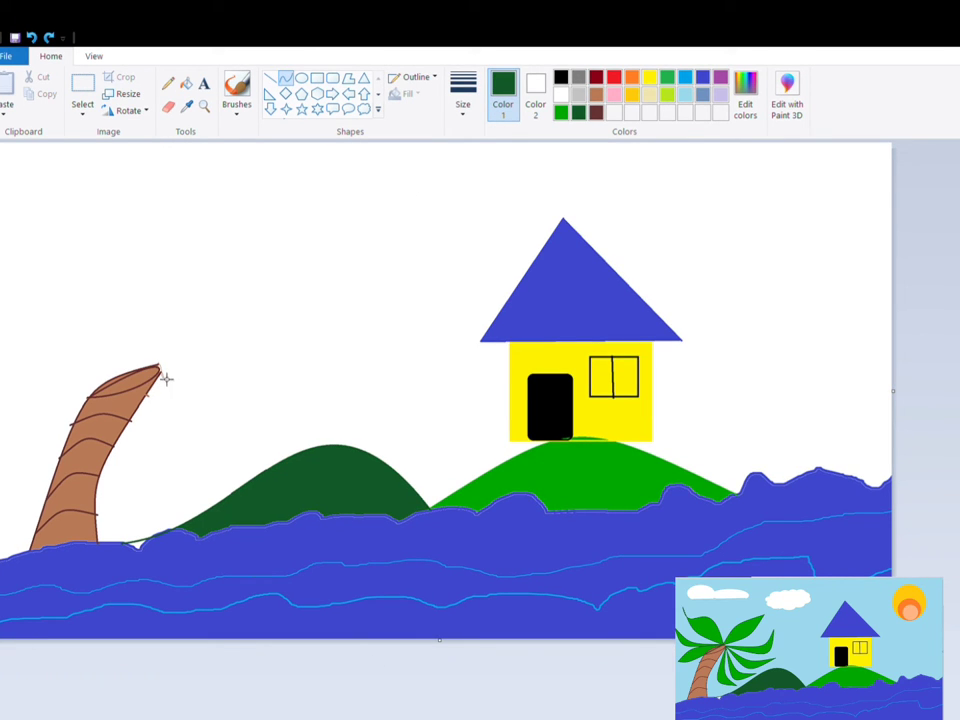
Step: Draw two curved dark green fronds from the trunk tip down toward the hill
drag(161, 369, 202, 510)
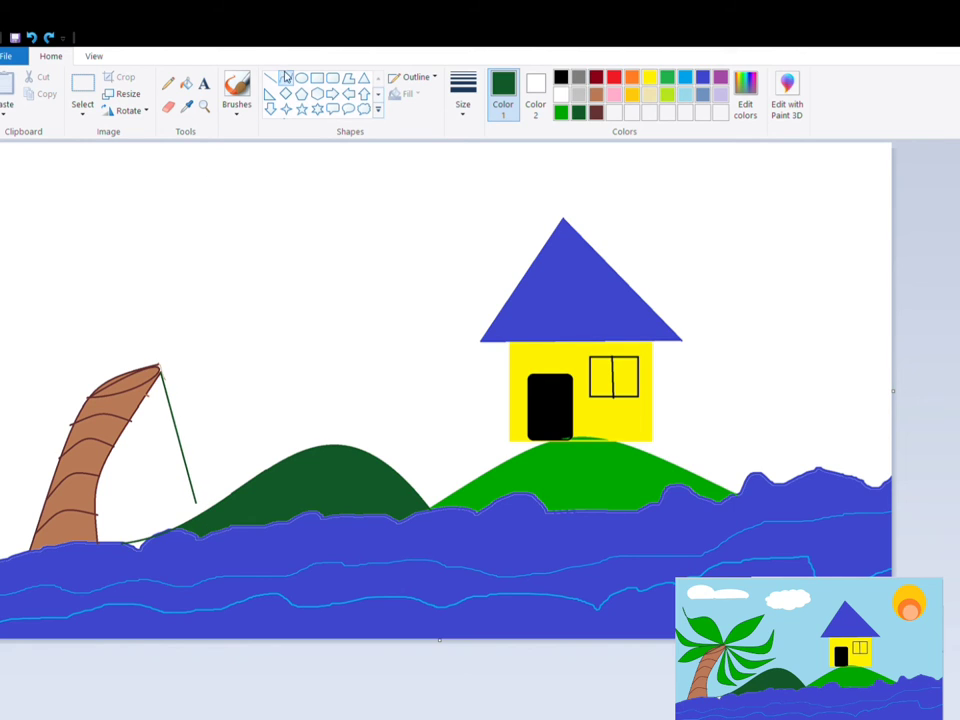
drag(178, 432, 156, 476)
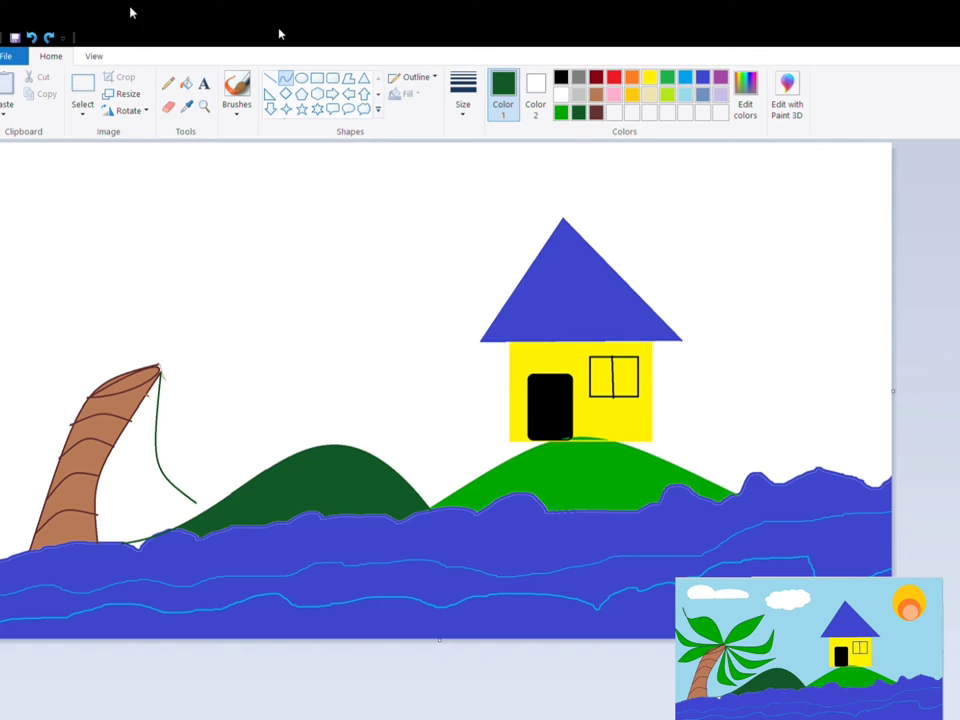
click(286, 80)
drag(162, 372, 197, 504)
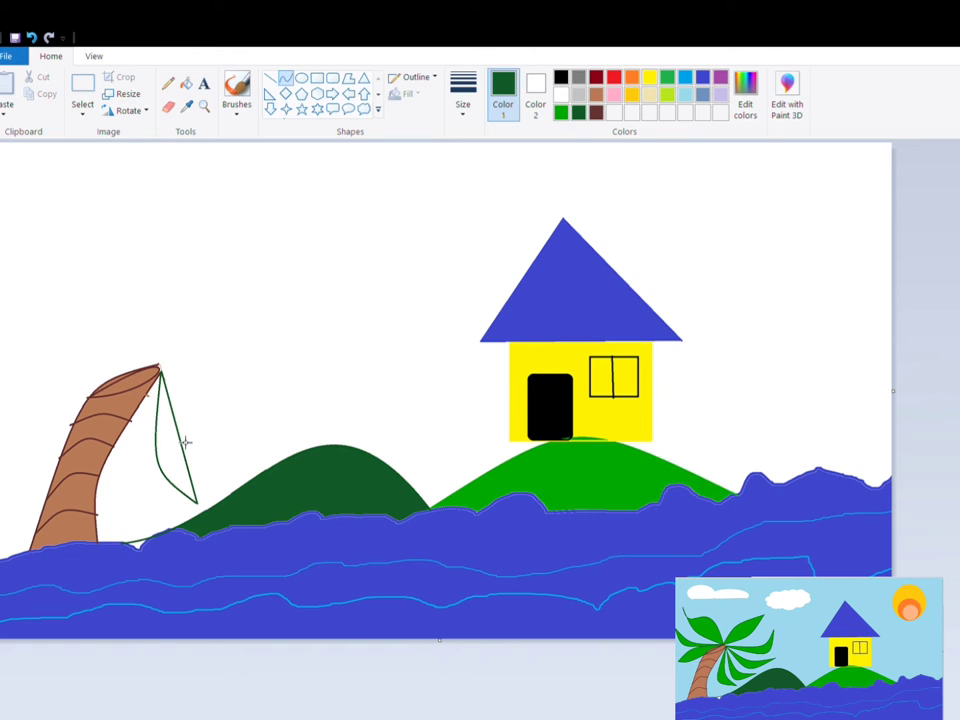
drag(184, 444, 123, 503)
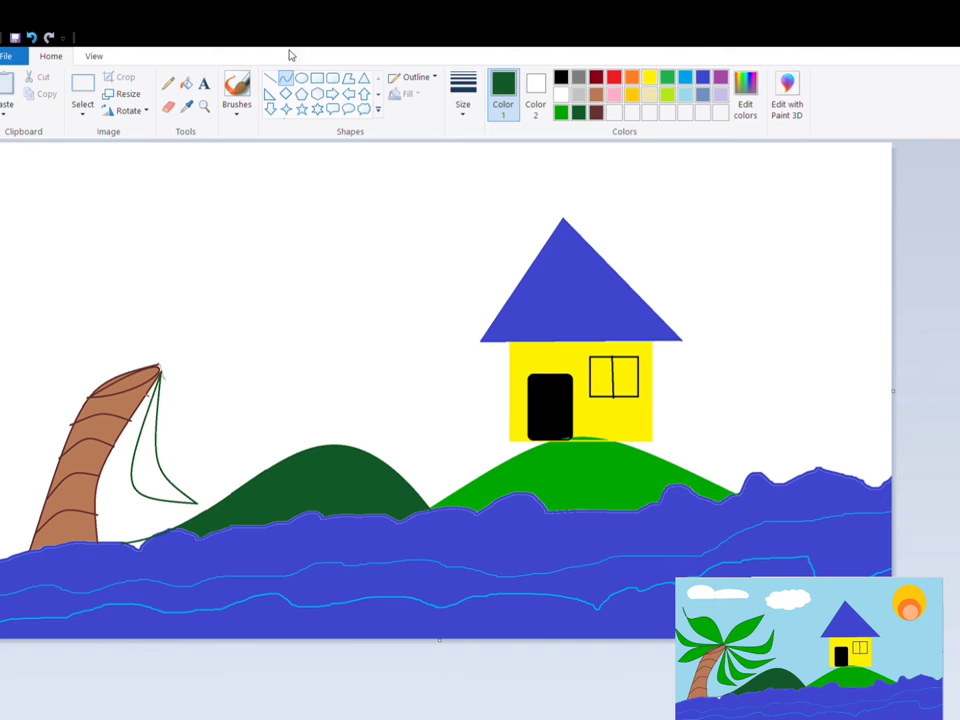
Step: Add two more curved fronds spreading right and downward from the palm top
click(284, 82)
drag(162, 376, 268, 469)
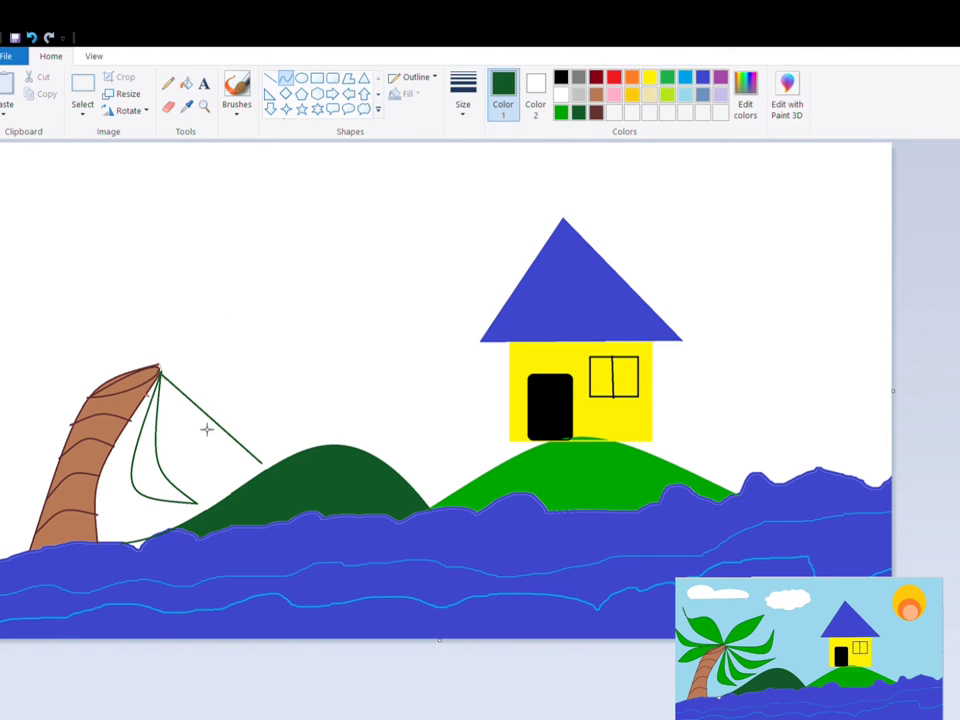
drag(213, 421, 201, 467)
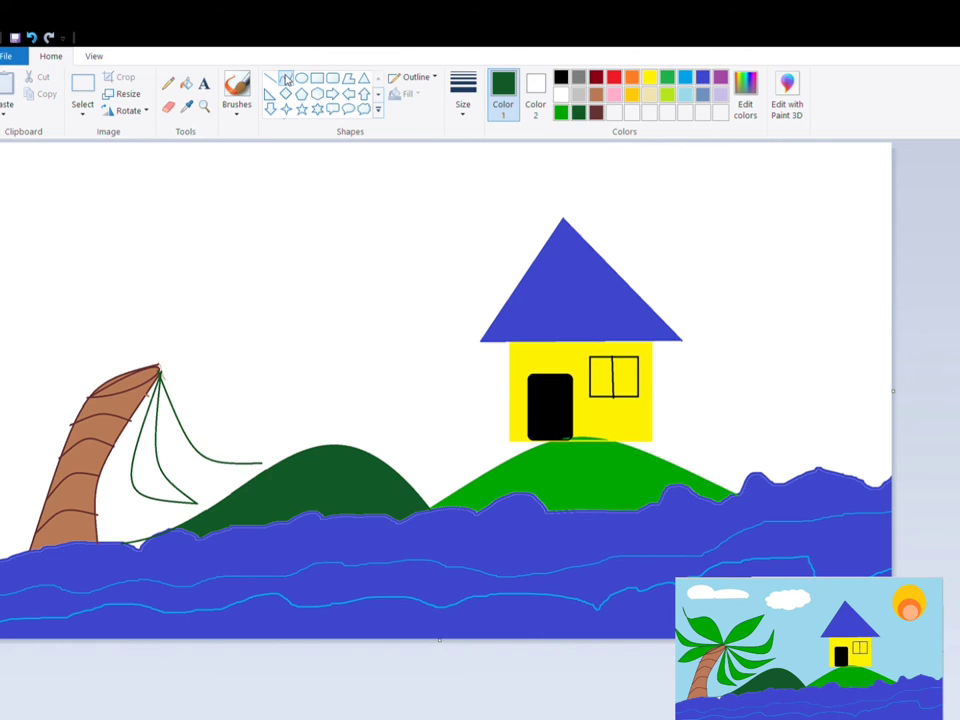
drag(168, 377, 269, 470)
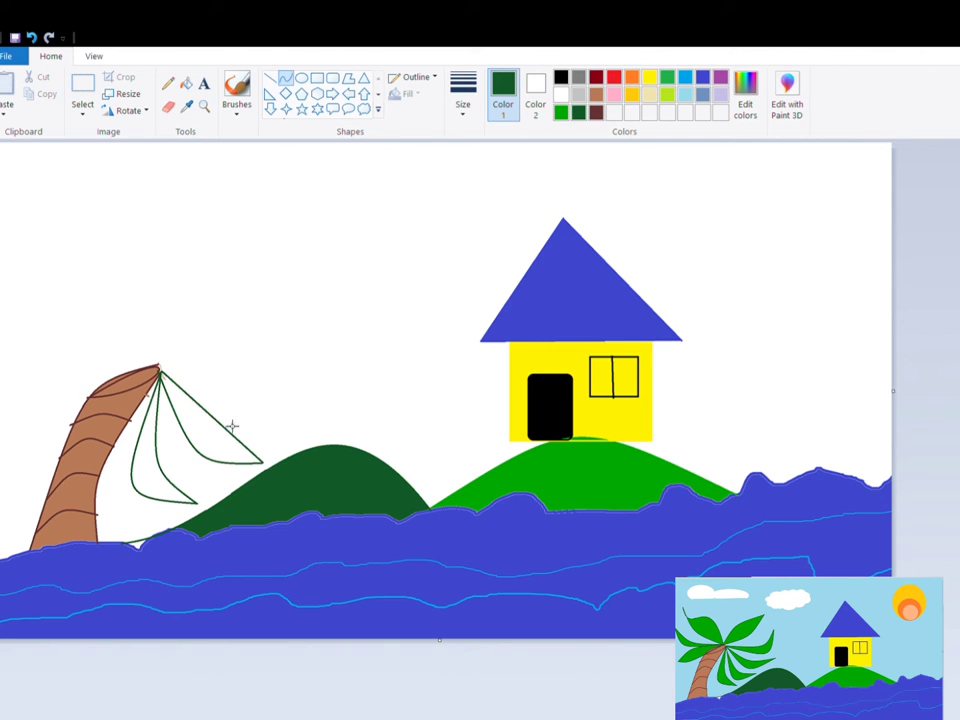
drag(210, 422, 183, 505)
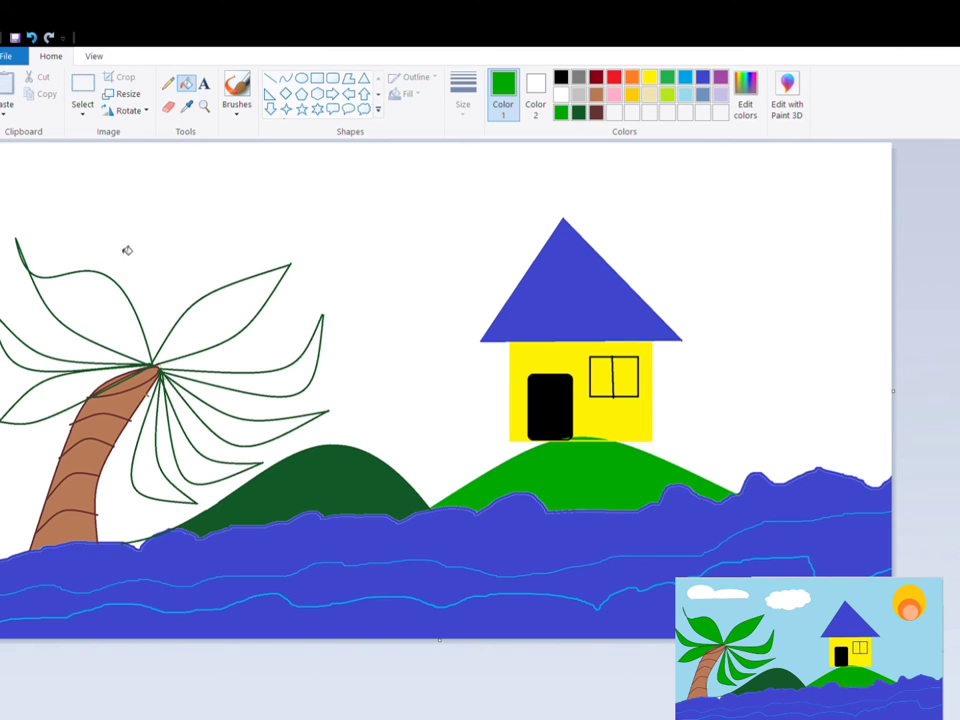
Step: Fill all eight palm frond outlines with bright green
click(111, 302)
click(215, 335)
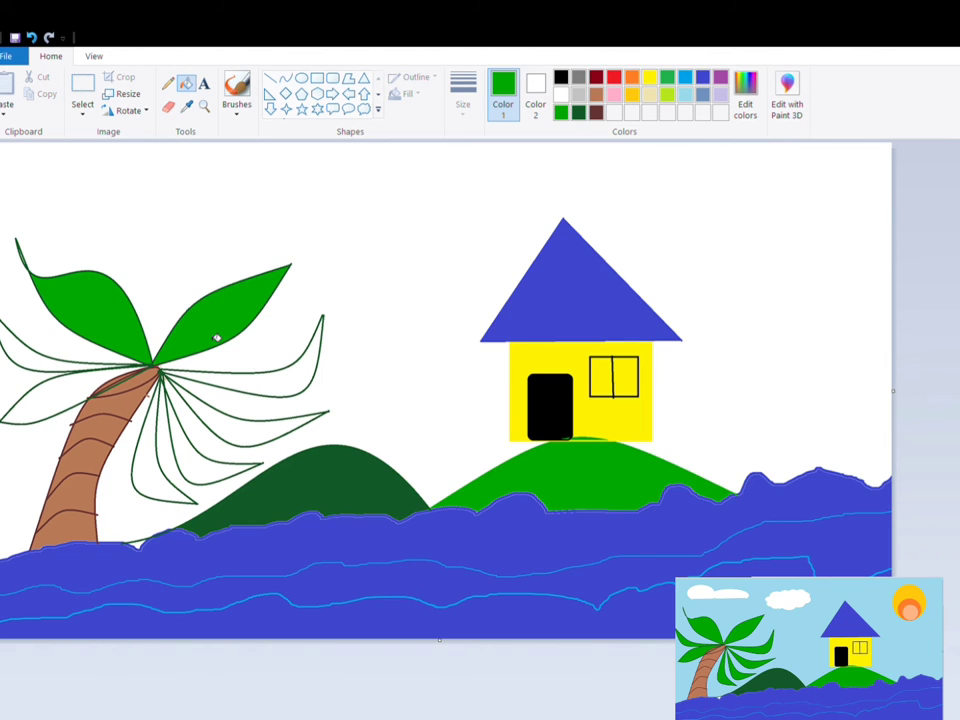
click(30, 360)
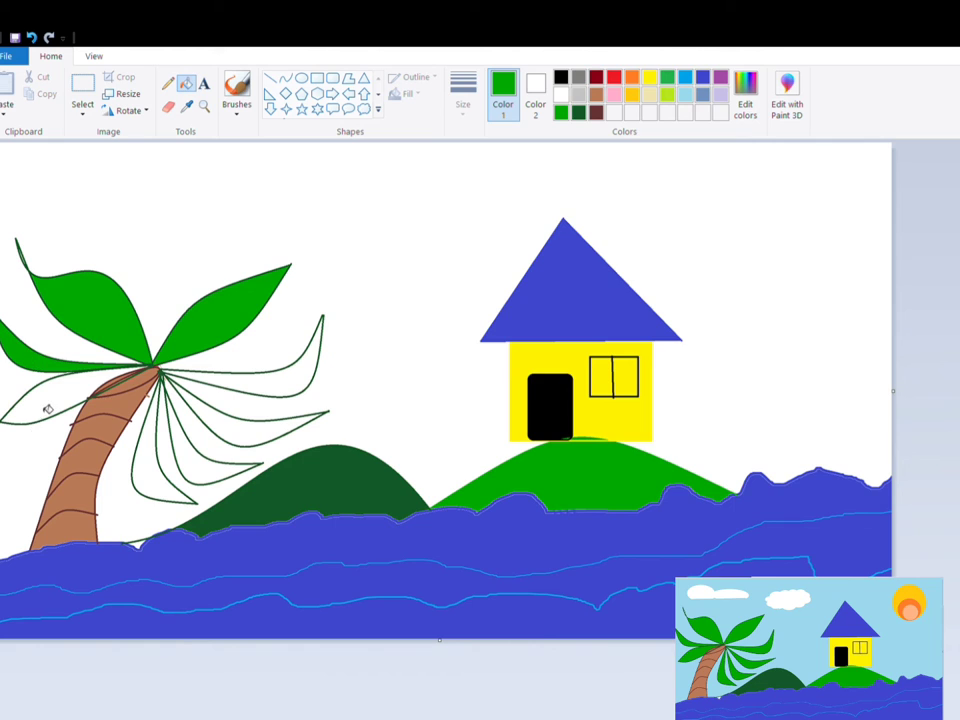
click(38, 402)
click(272, 381)
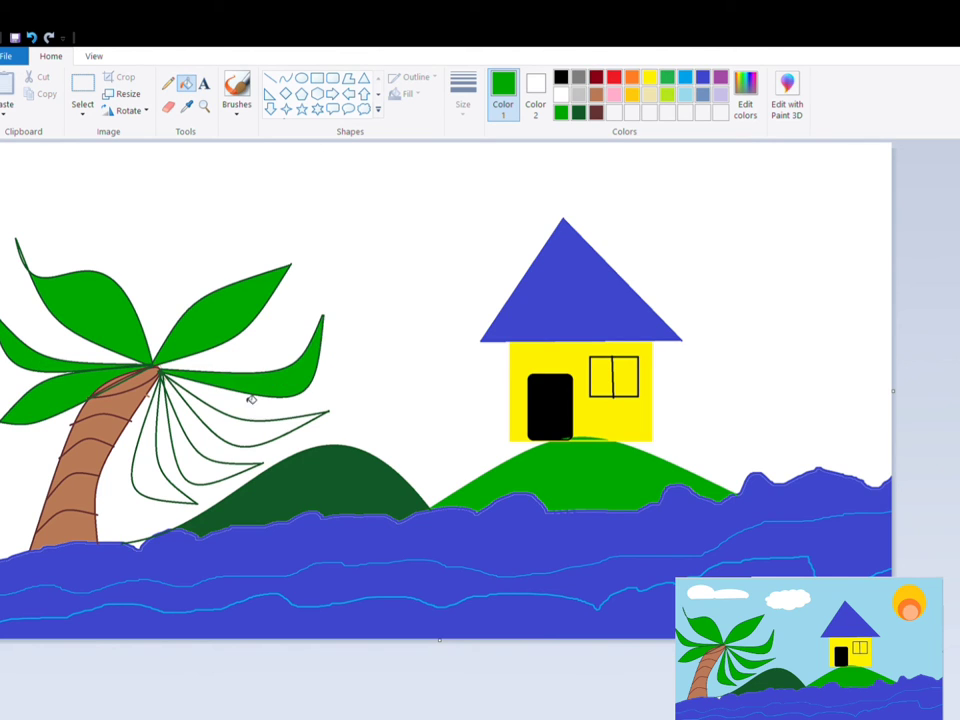
click(236, 436)
click(197, 466)
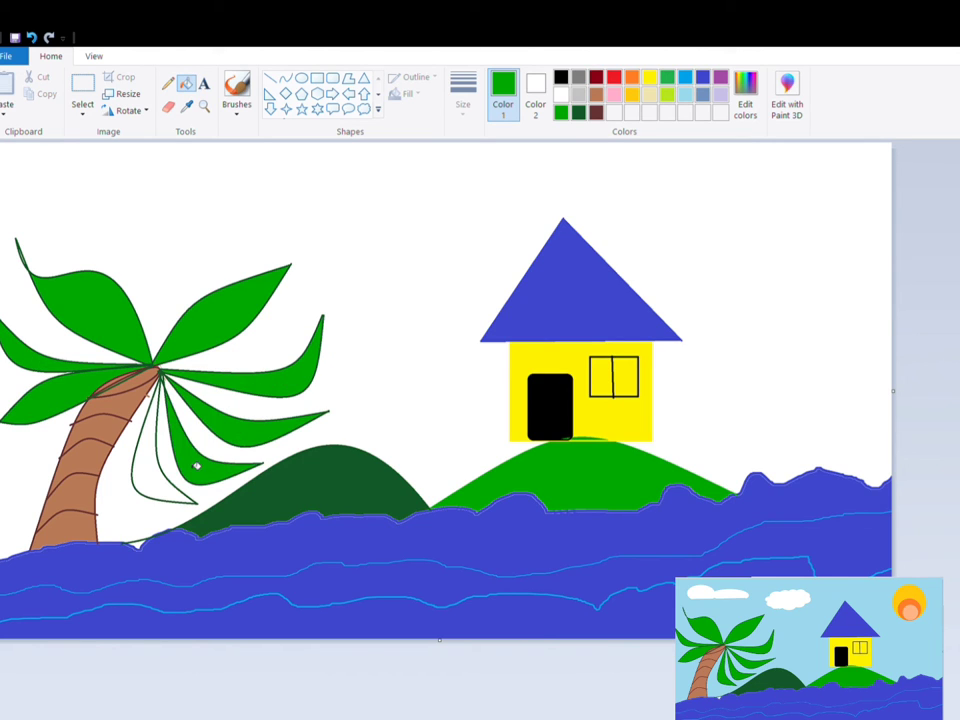
click(153, 480)
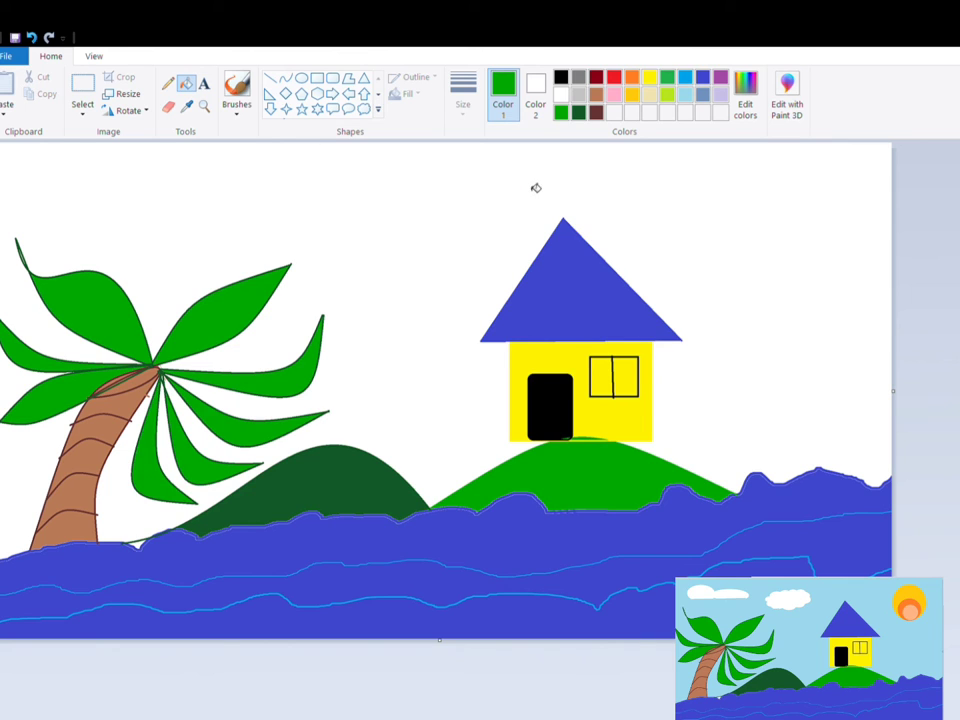
click(667, 95)
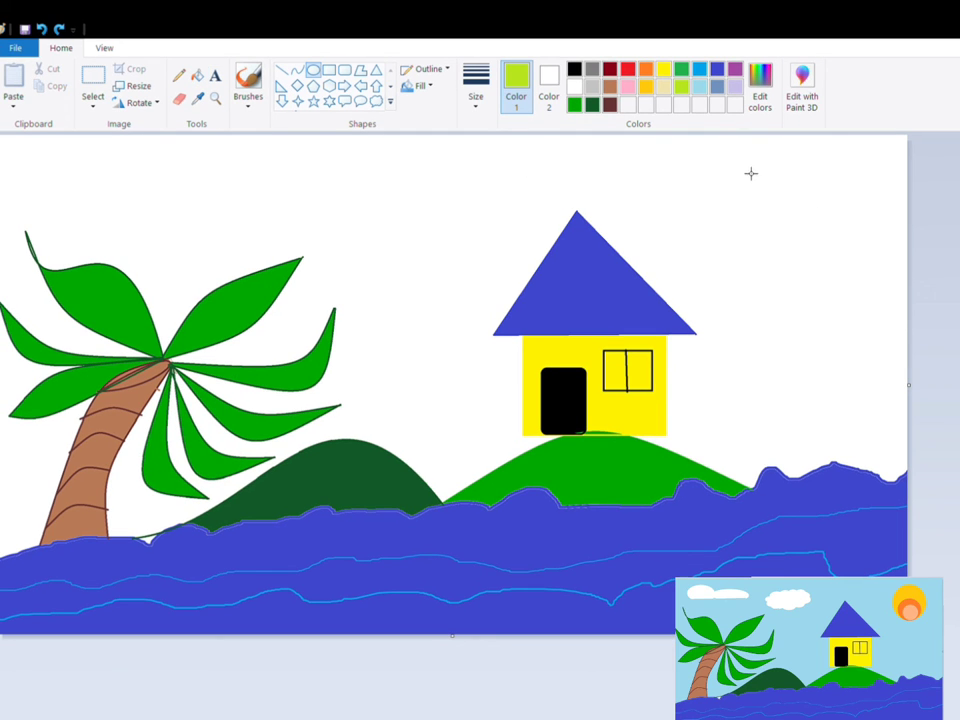
Step: Draw a circle in the upper-right sky with a gold outline and fill it solid gold
drag(743, 163, 851, 279)
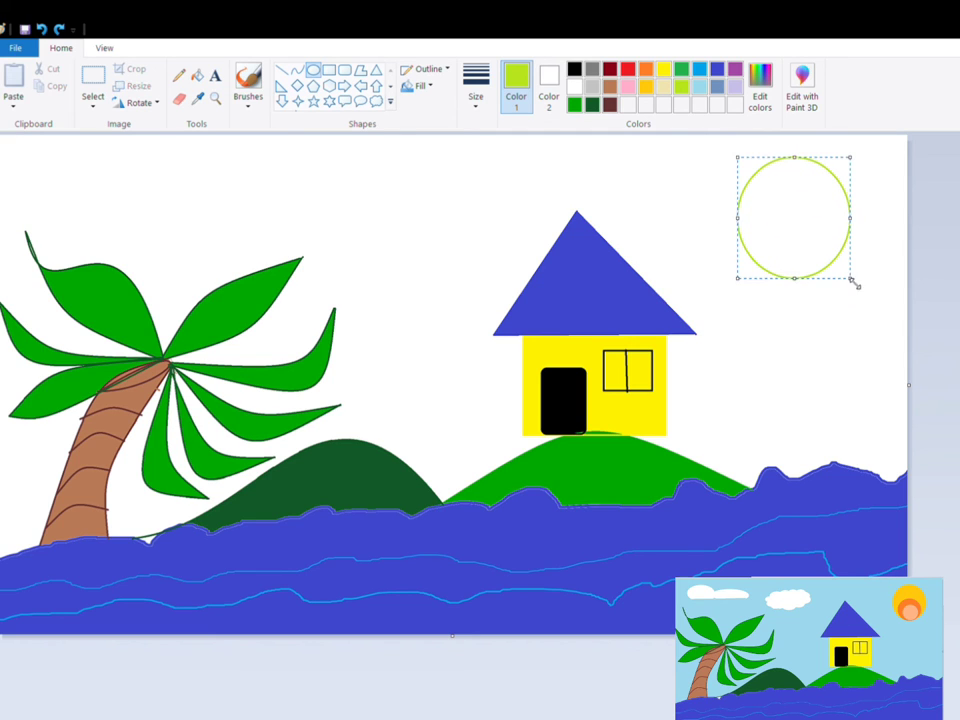
click(647, 71)
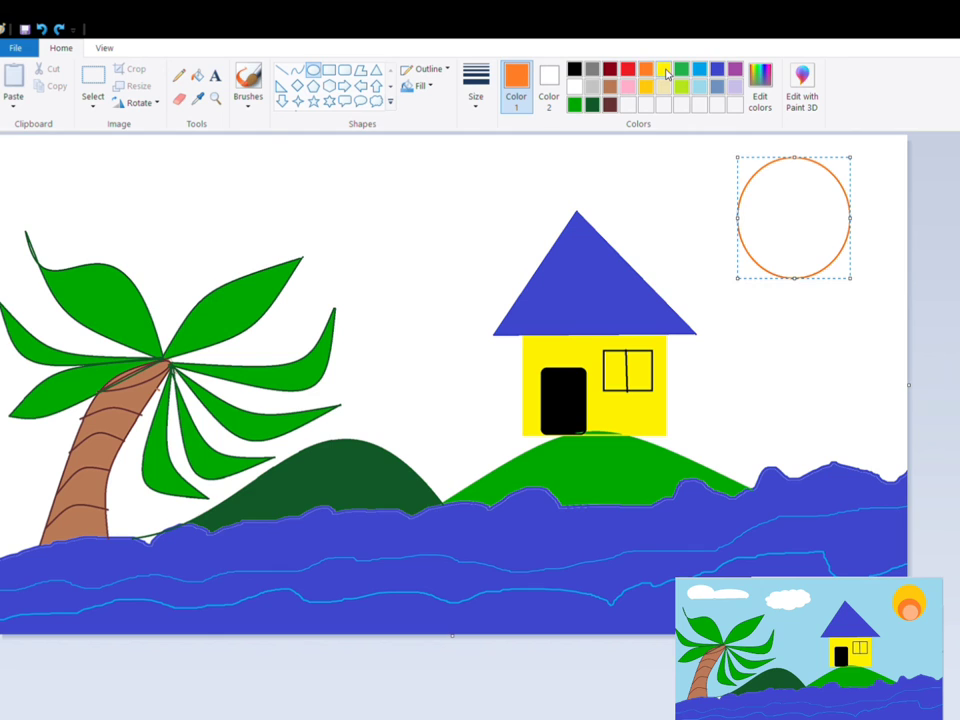
click(665, 71)
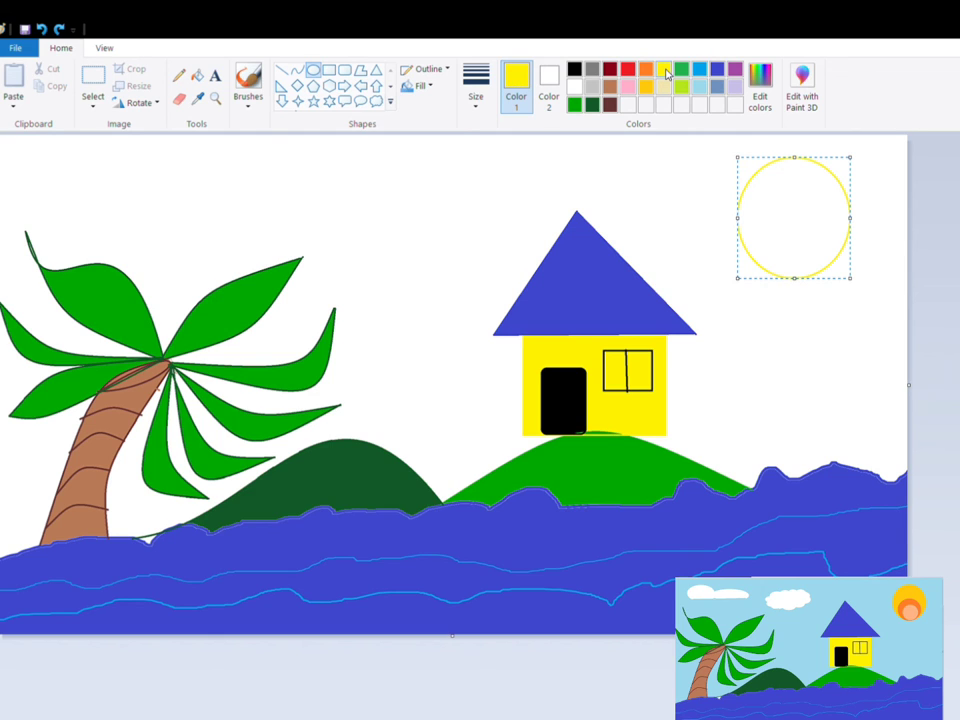
click(645, 86)
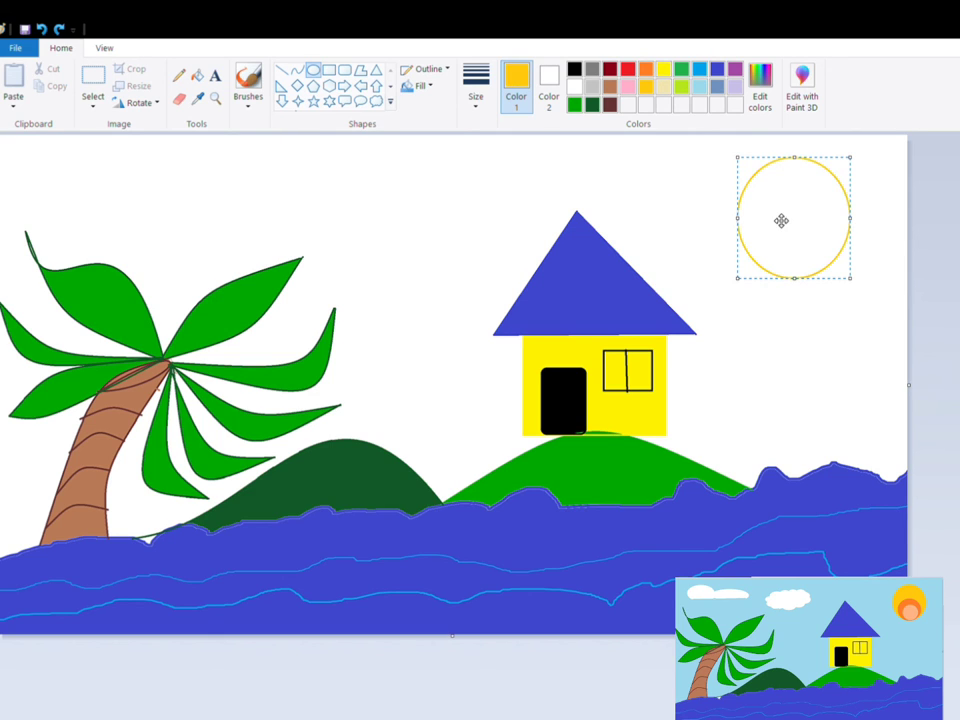
click(199, 77)
click(778, 213)
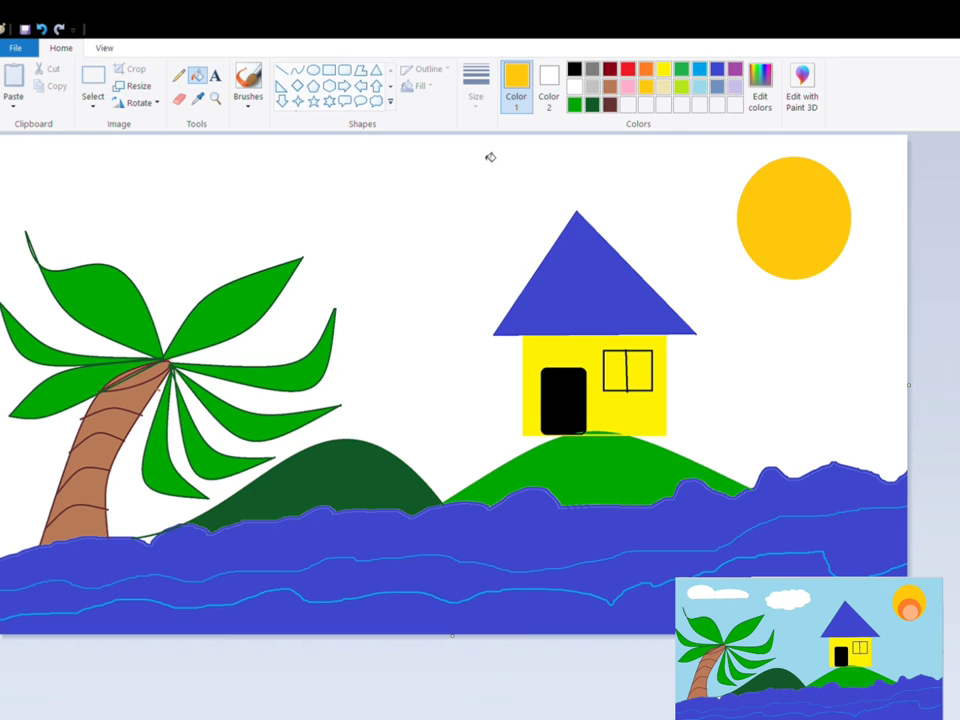
Step: Add an orange-filled circle in the lower part of the sun
click(313, 71)
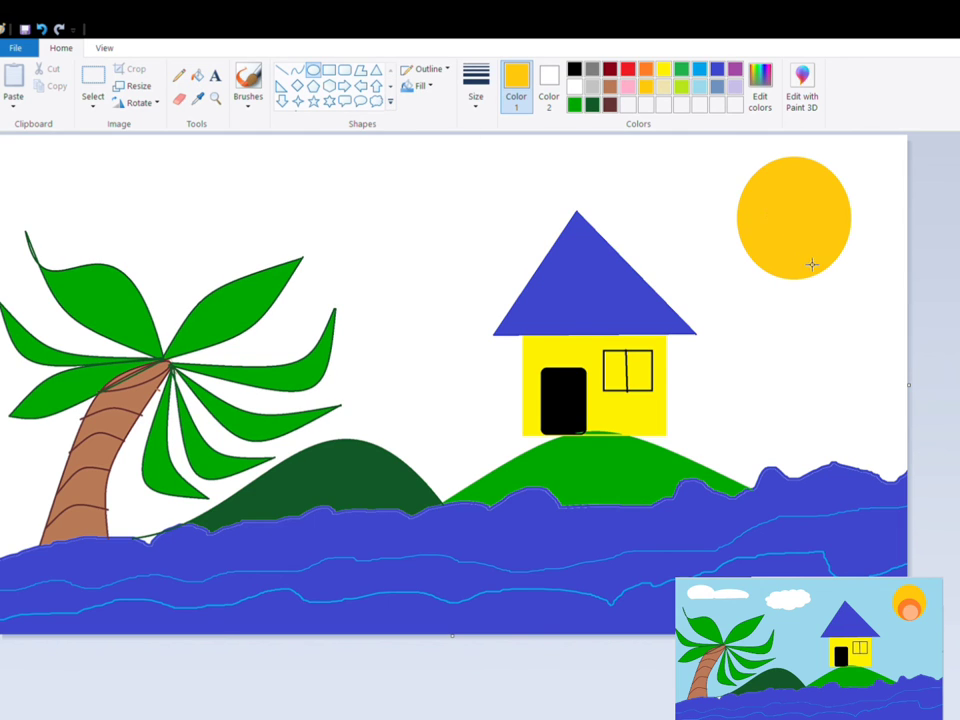
drag(758, 199, 800, 239)
click(619, 143)
click(645, 70)
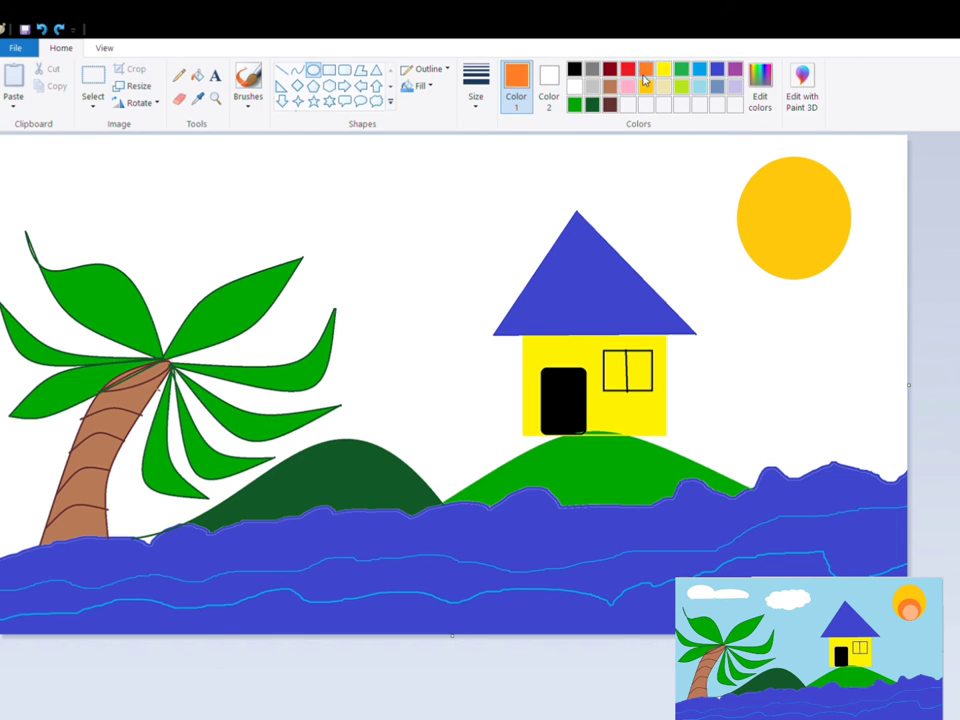
drag(762, 211, 839, 280)
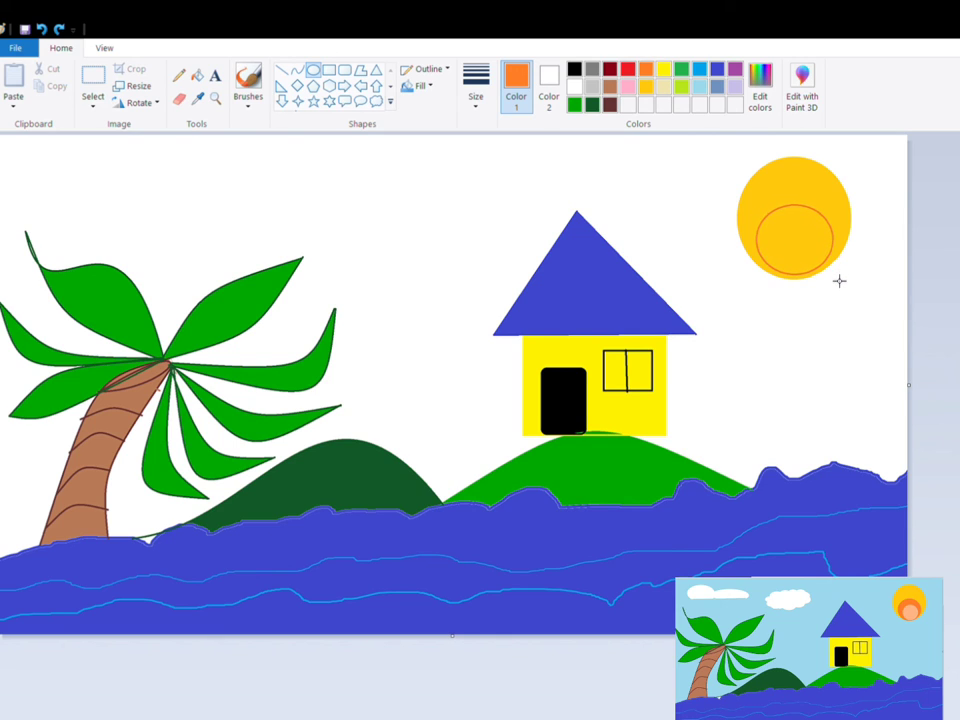
click(197, 75)
click(797, 246)
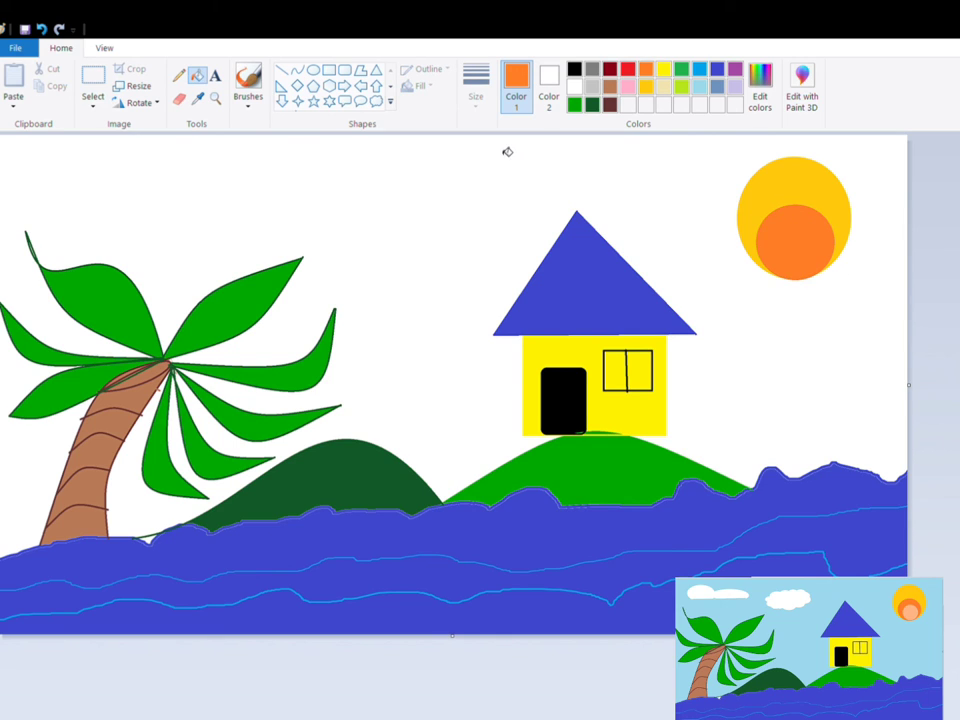
Step: Add a smaller peach circle inside the orange disc and fill the sky light blue
click(313, 70)
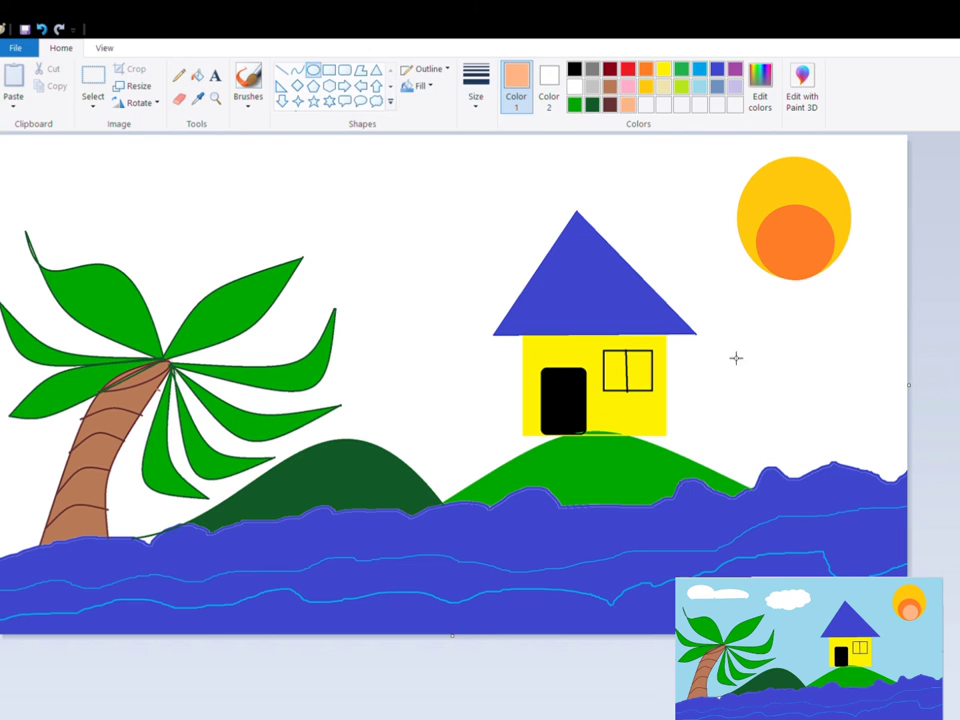
drag(791, 241, 828, 282)
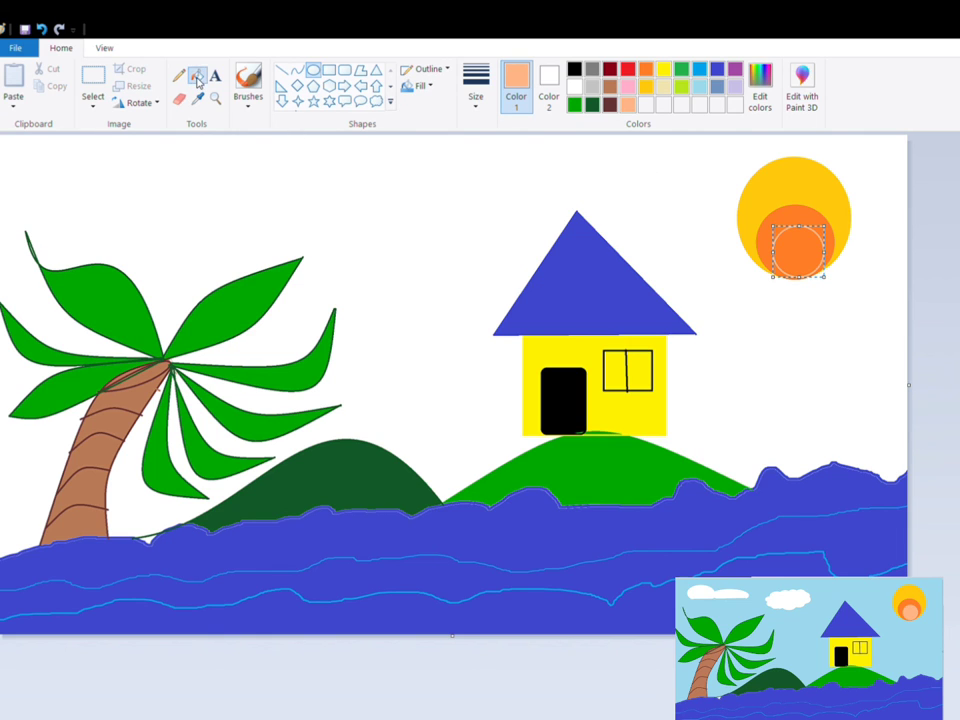
click(198, 77)
click(798, 253)
click(699, 86)
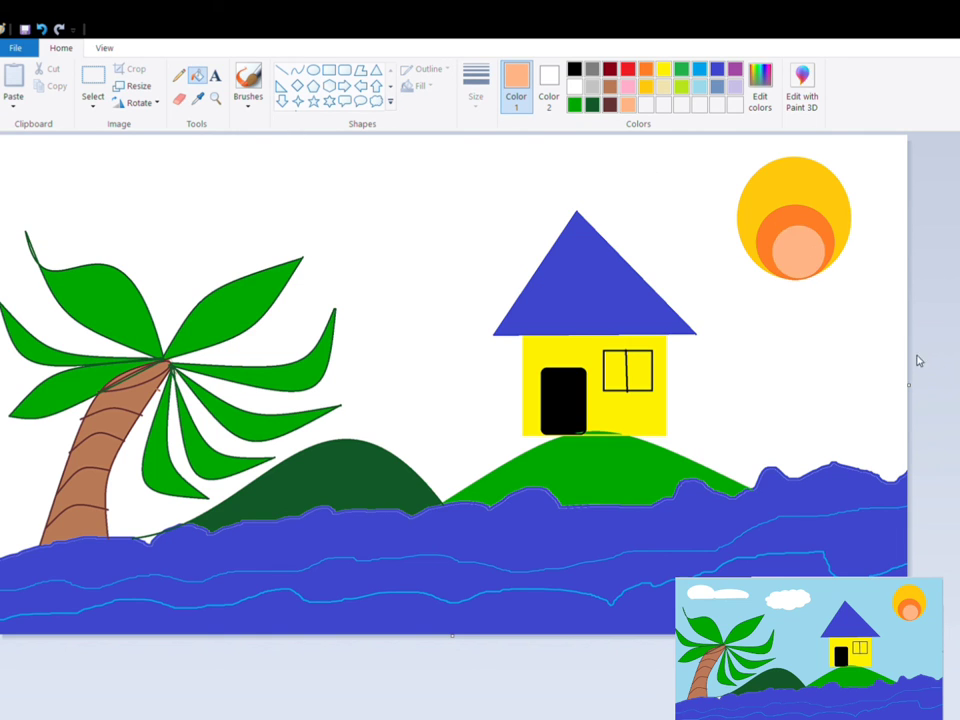
click(573, 177)
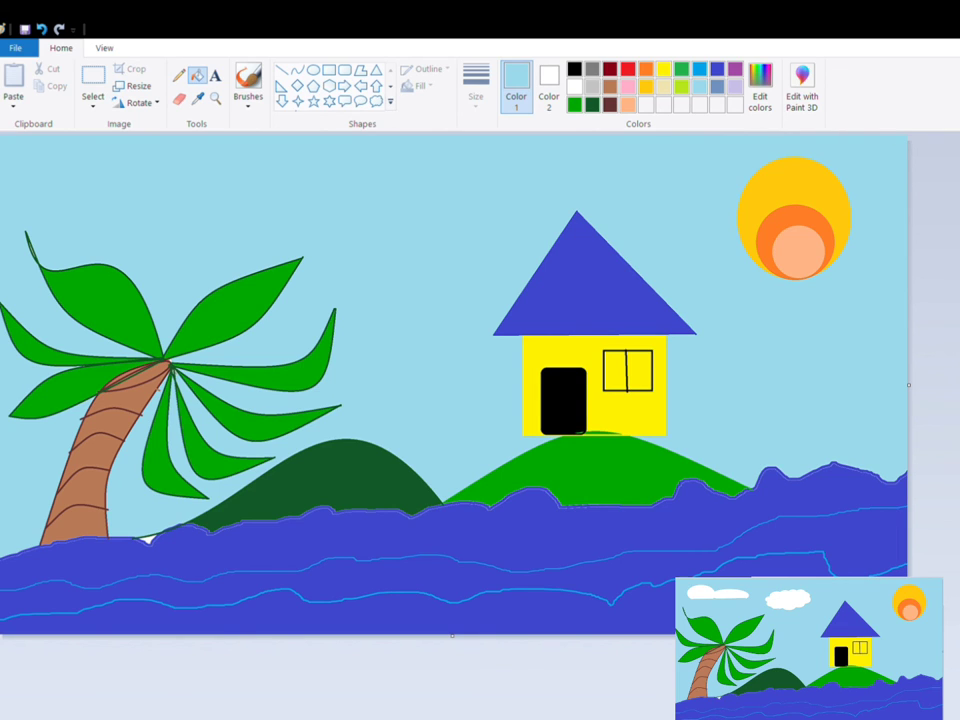
Step: Draw a white-filled cloud callout shape in the sky above the palm
click(573, 86)
click(376, 101)
drag(305, 172, 460, 253)
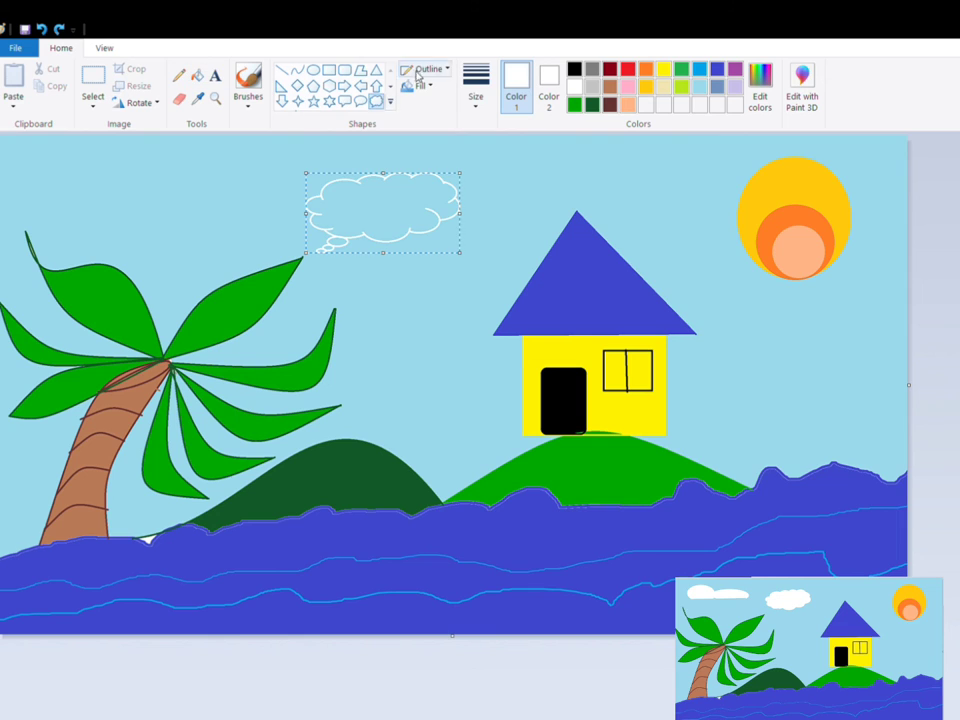
click(199, 77)
click(385, 221)
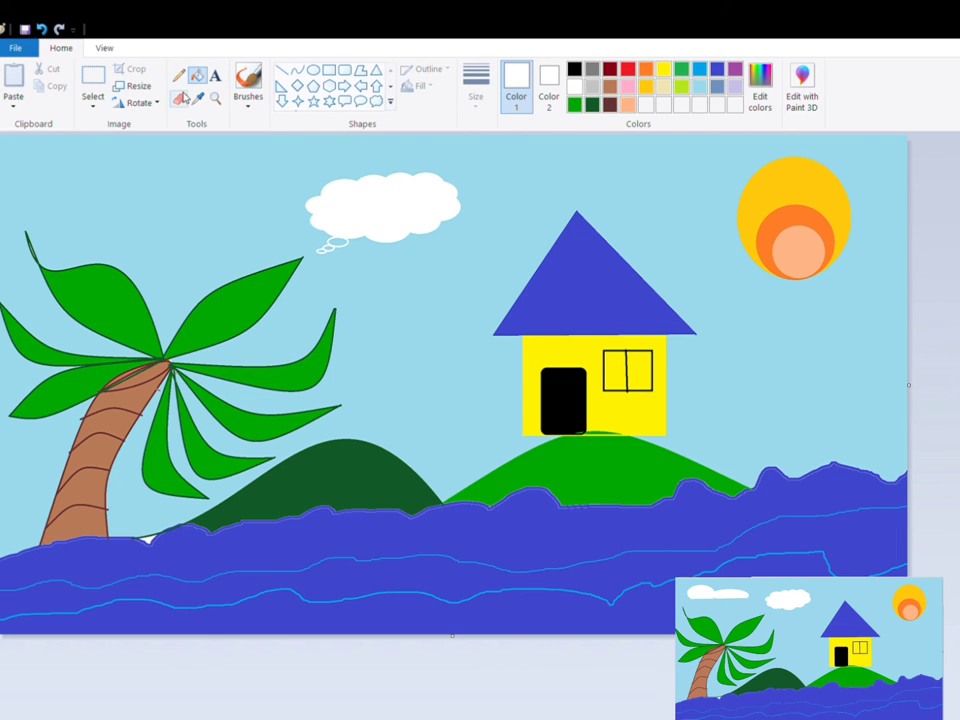
Step: Set up the Eraser with sky blue as the second colour
click(180, 99)
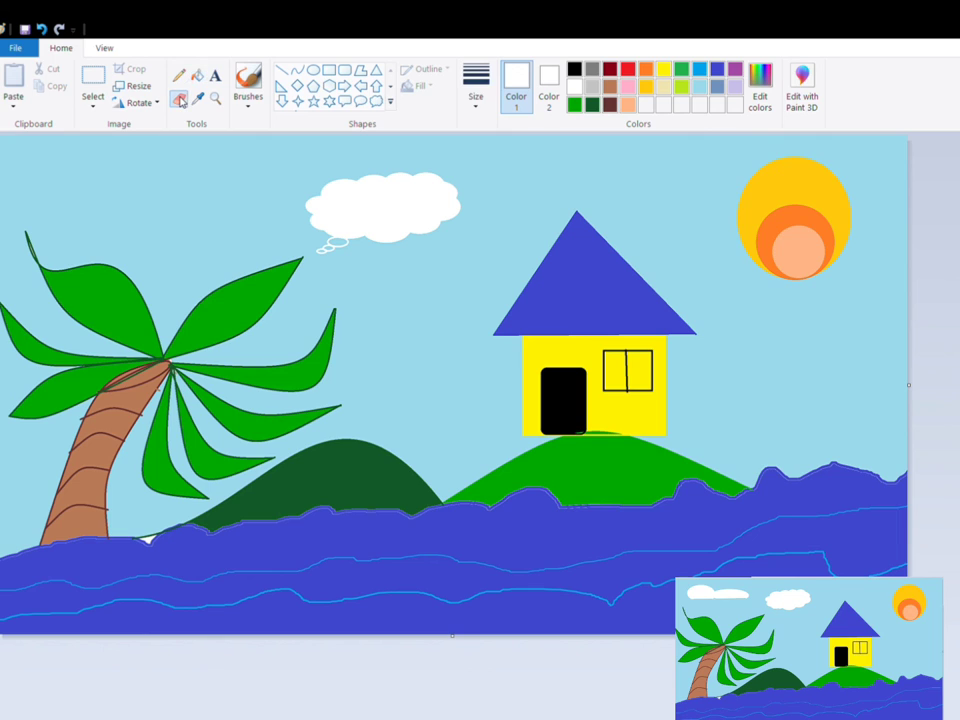
click(550, 82)
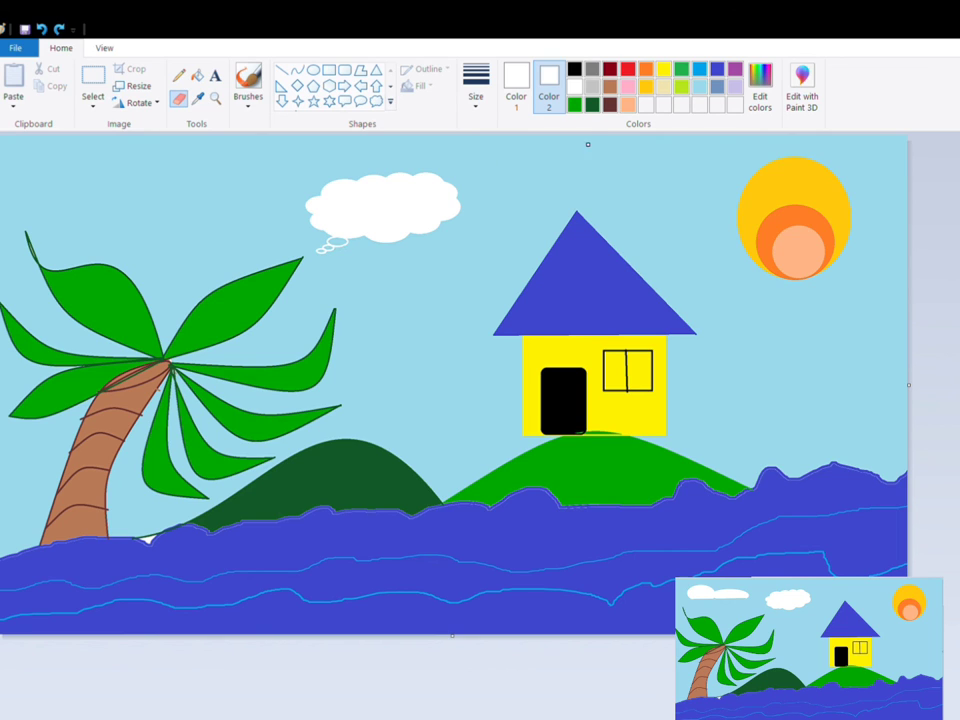
click(700, 92)
Step: Outline a cloud in the top-left sky: two overlapping ovals over a flat base line
click(313, 71)
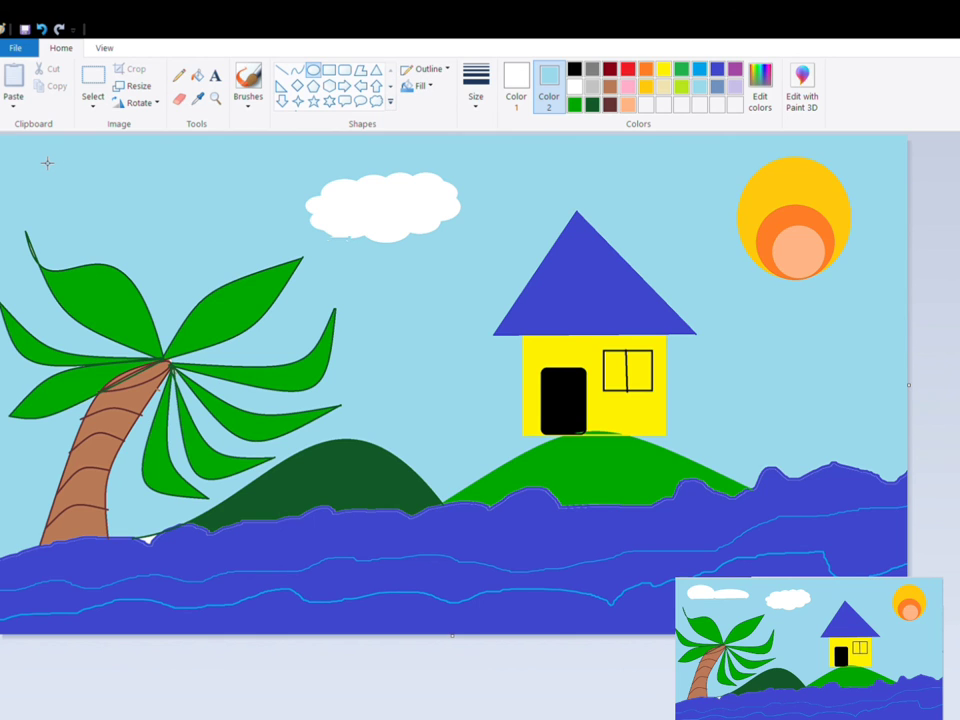
drag(54, 167, 136, 213)
click(283, 70)
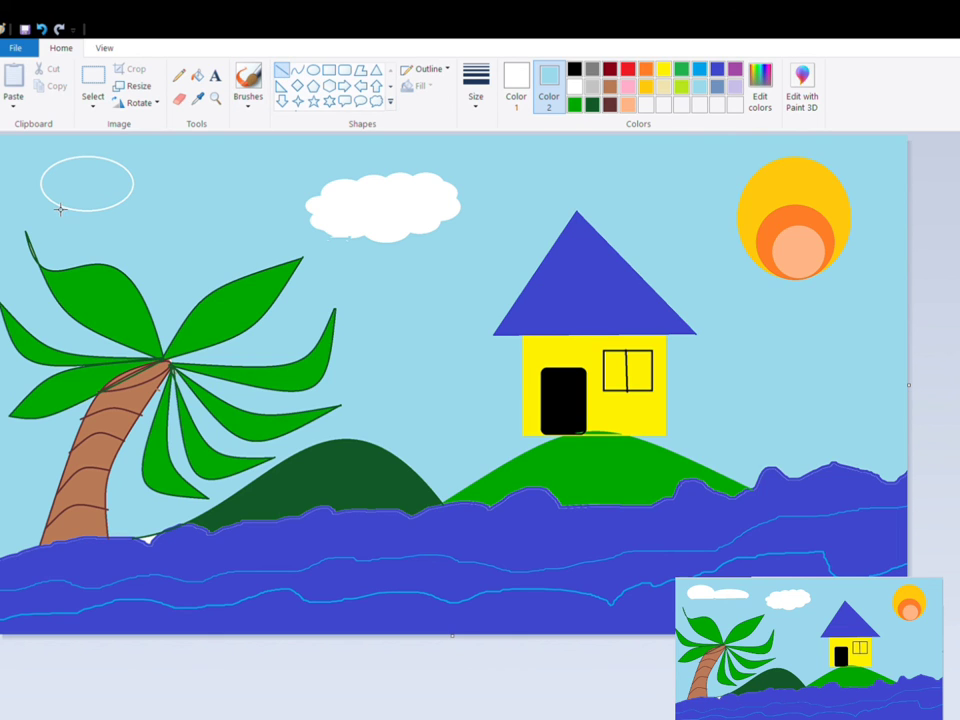
drag(60, 209, 243, 200)
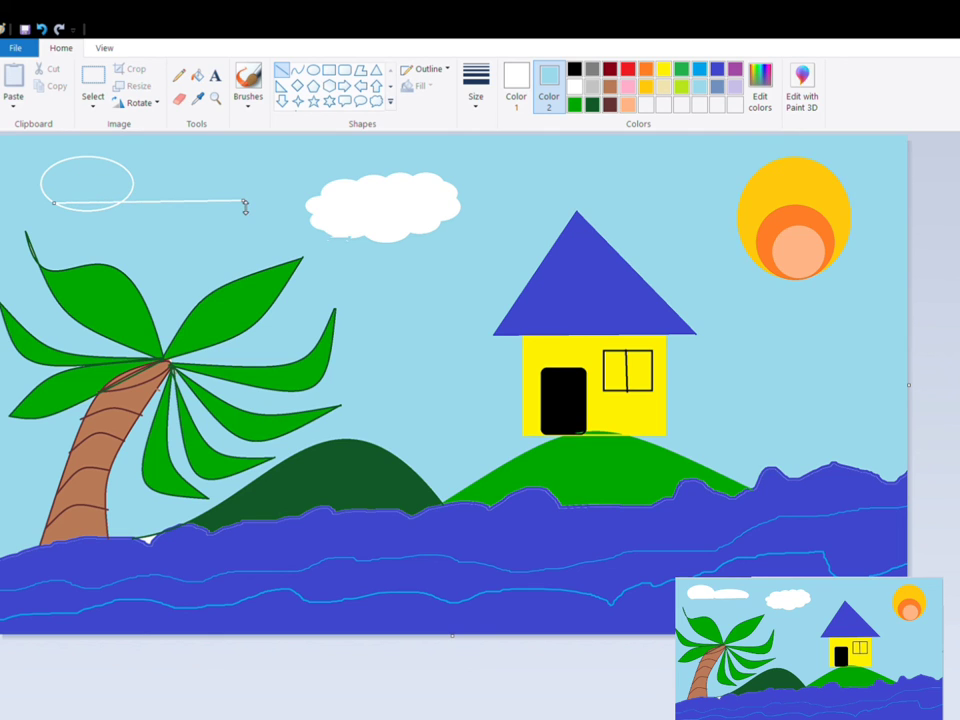
click(313, 71)
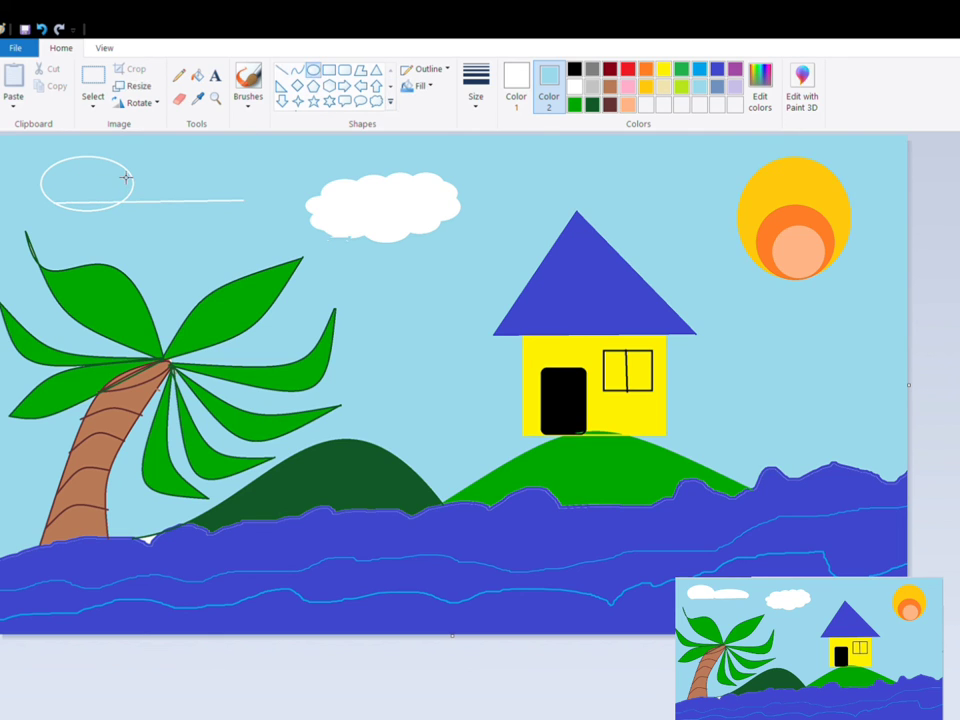
drag(126, 177, 252, 214)
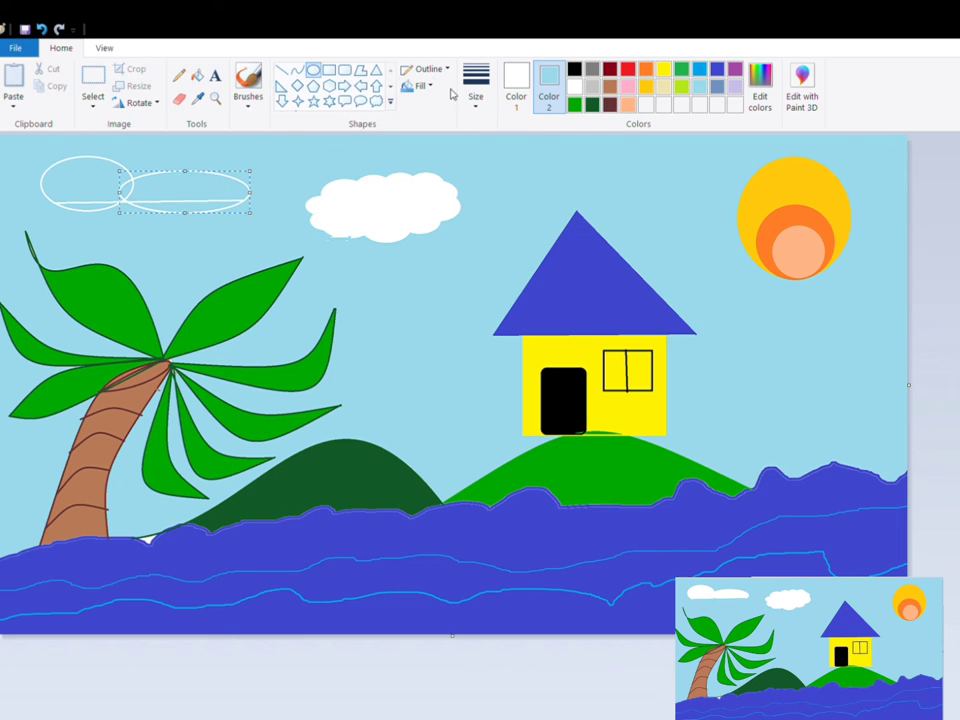
Step: Fill both cloud ovals and the gap between them with white
click(516, 85)
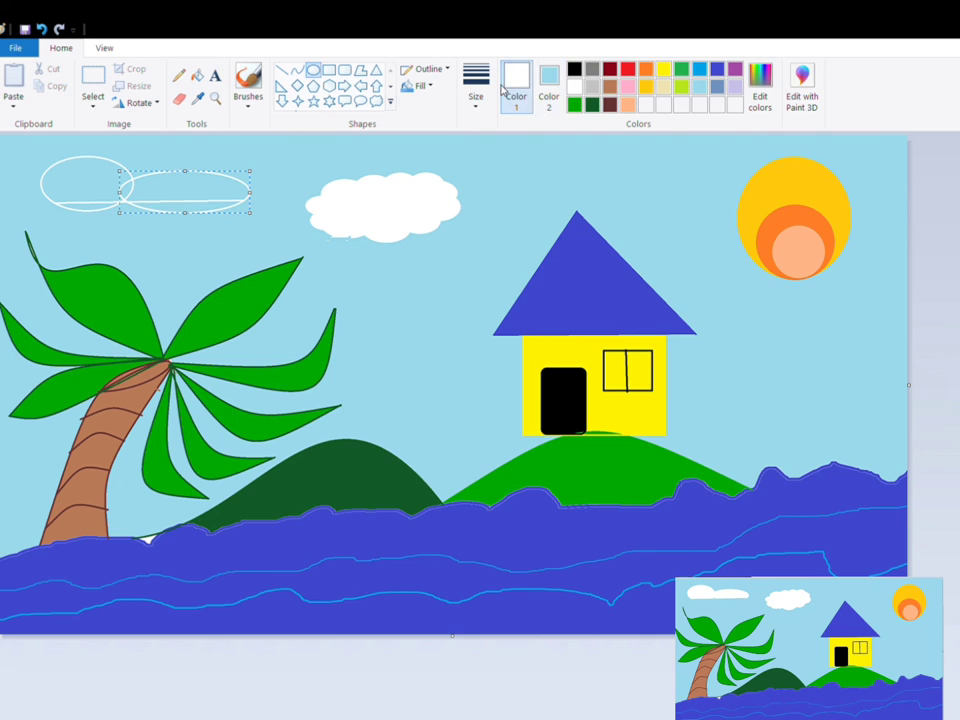
click(198, 75)
click(166, 188)
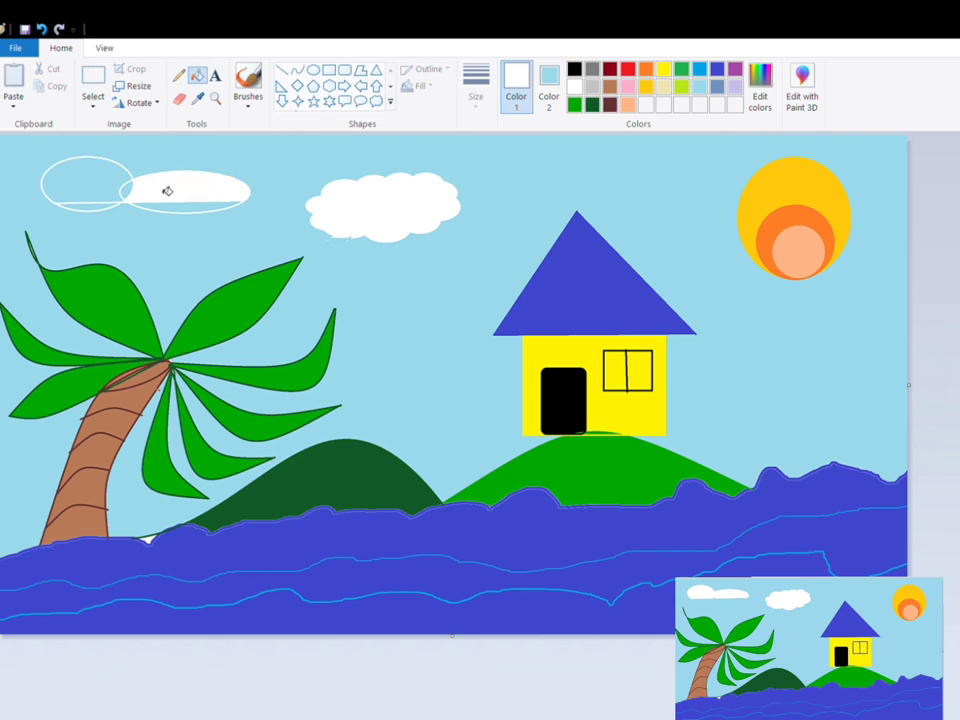
click(108, 187)
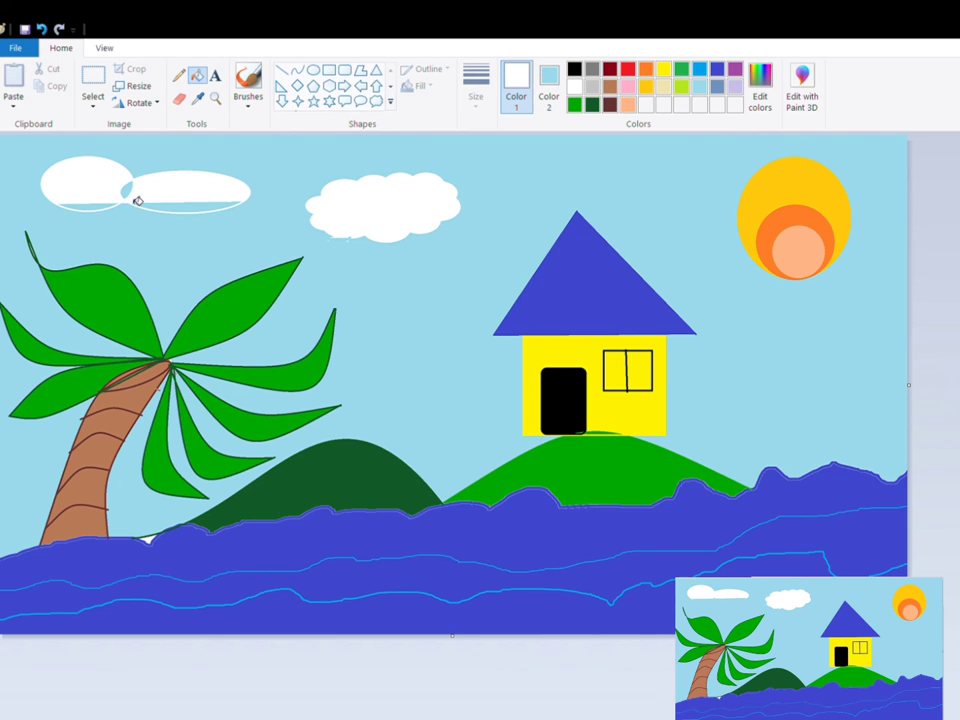
click(131, 198)
click(180, 99)
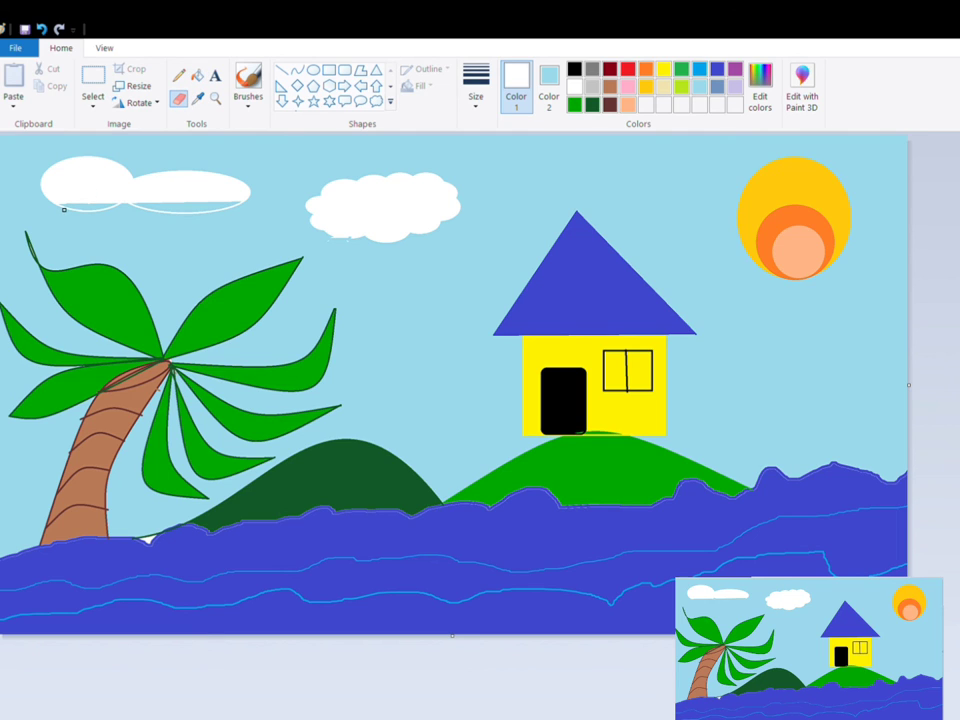